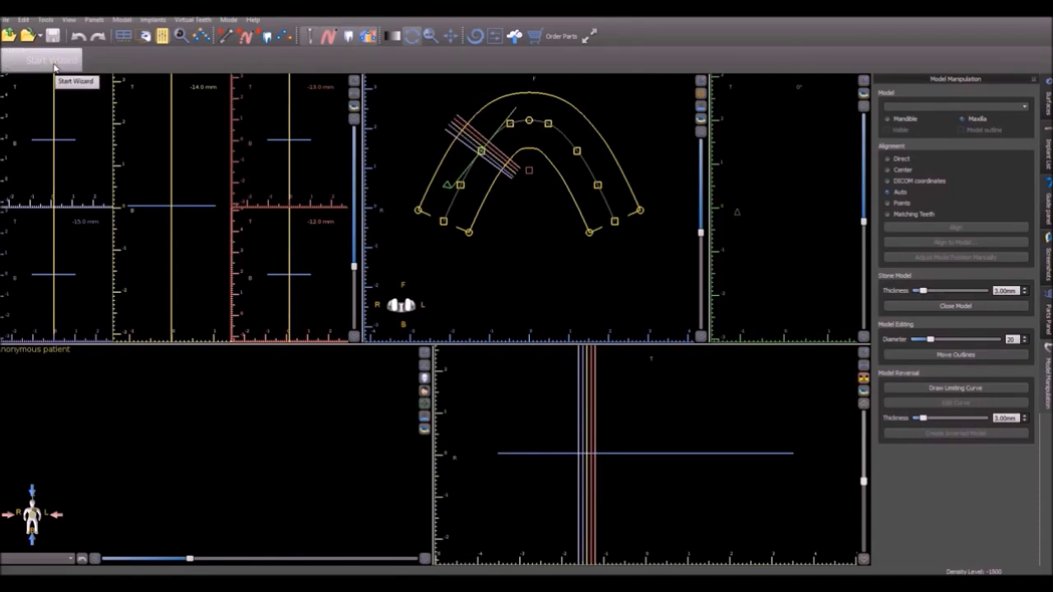
Start the surgical guide wizard and load the Case 1 CT scan
{"action": "left_click", "coordinate": [54, 68]}
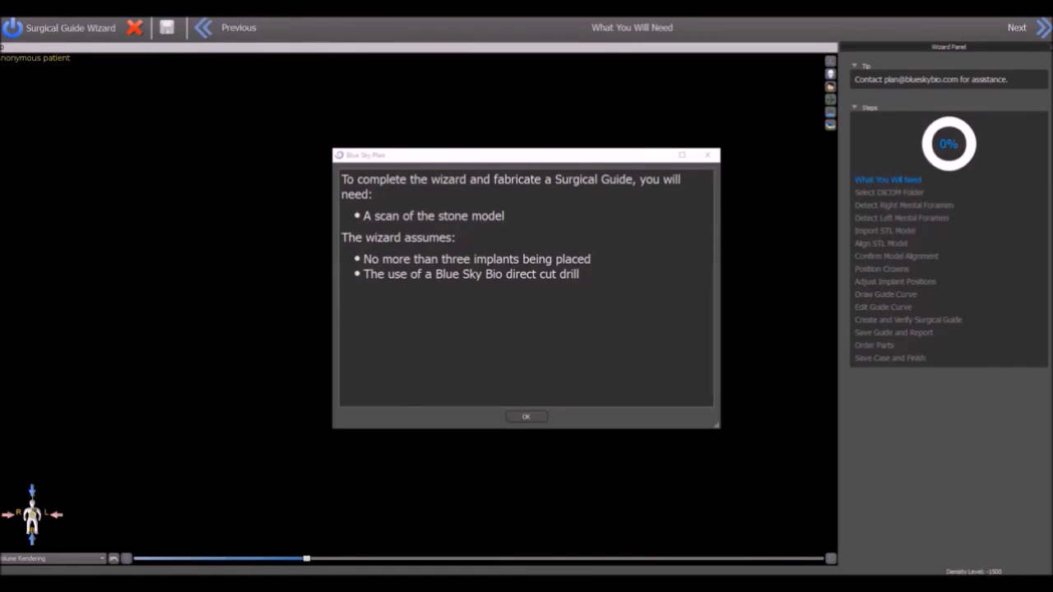
{"action": "left_click", "coordinate": [521, 417]}
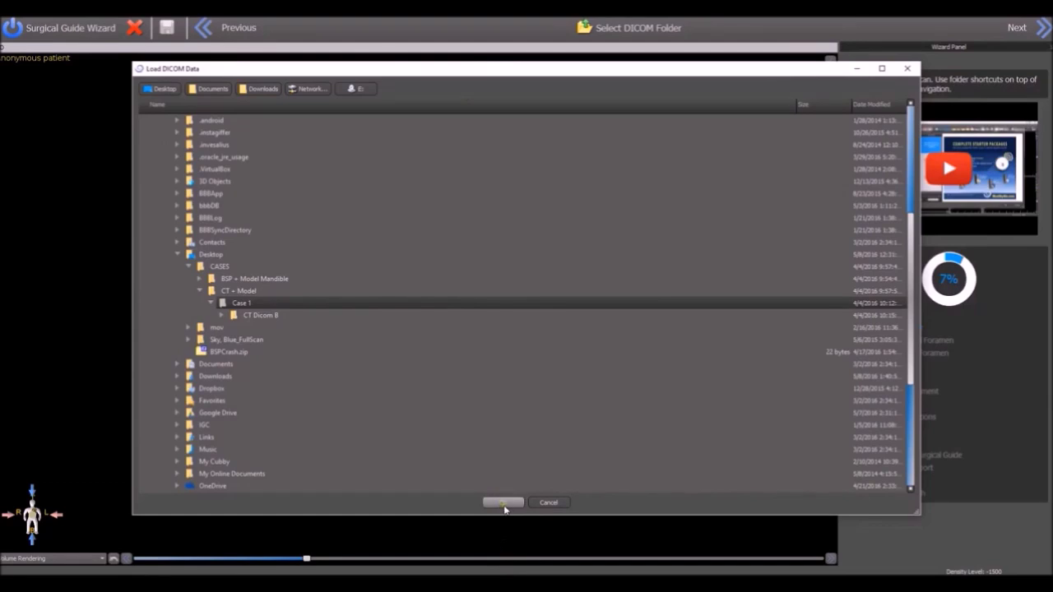
{"action": "left_click", "coordinate": [503, 503]}
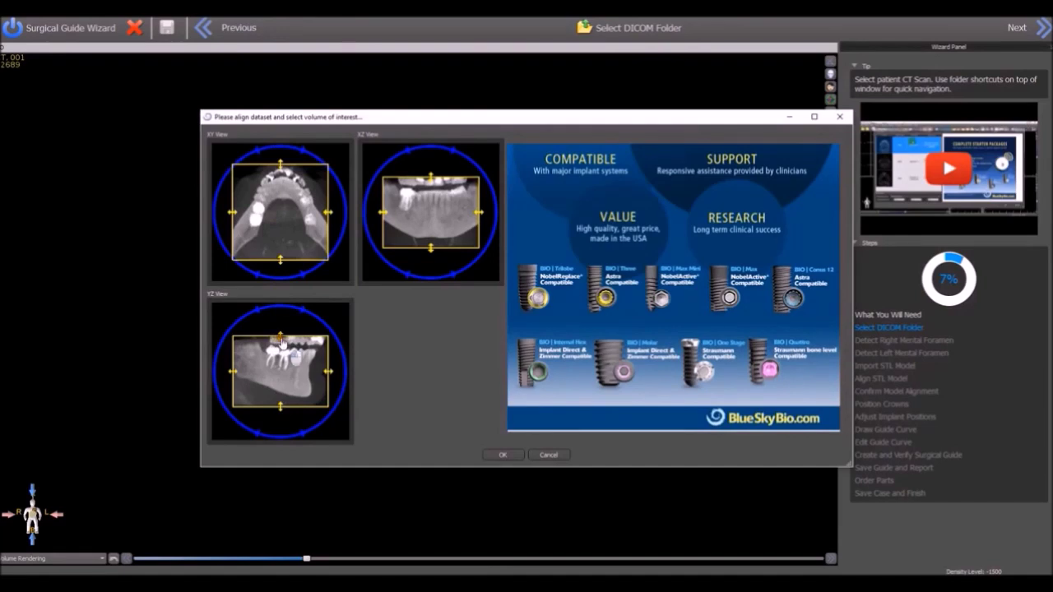
Crop the top and rear of the scan to the volume of interest
{"action": "left_click_drag", "start_coordinate": [281, 340], "coordinate": [281, 349]}
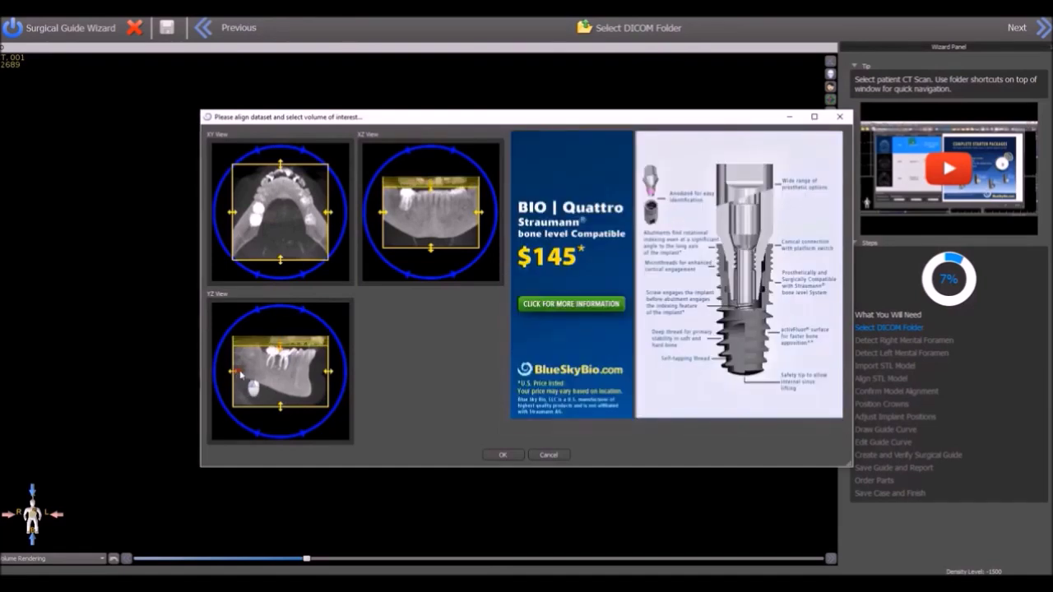
{"action": "left_click_drag", "start_coordinate": [234, 375], "coordinate": [263, 372]}
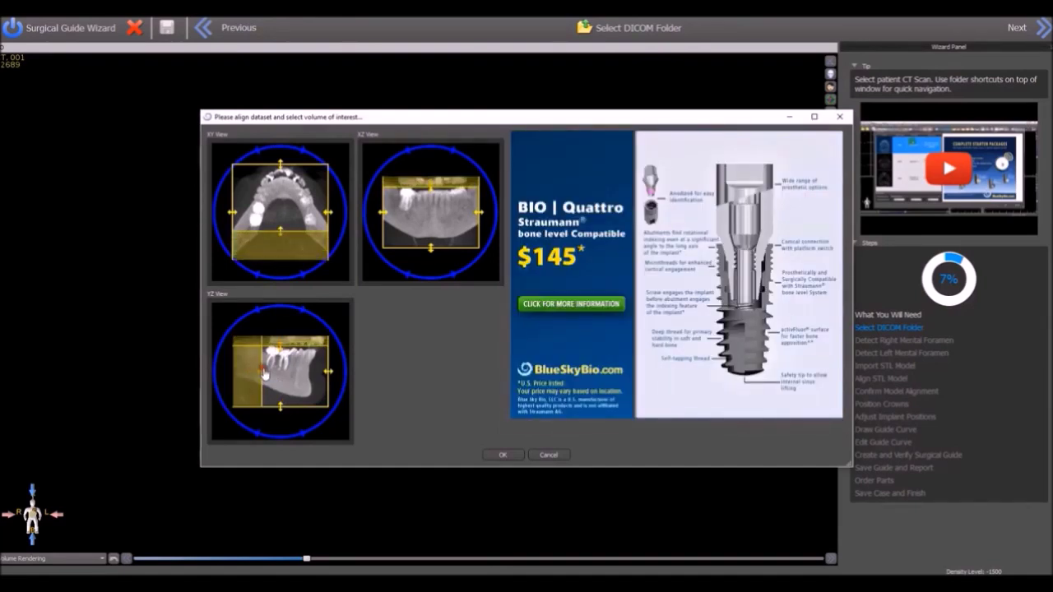
{"action": "left_click", "coordinate": [501, 455]}
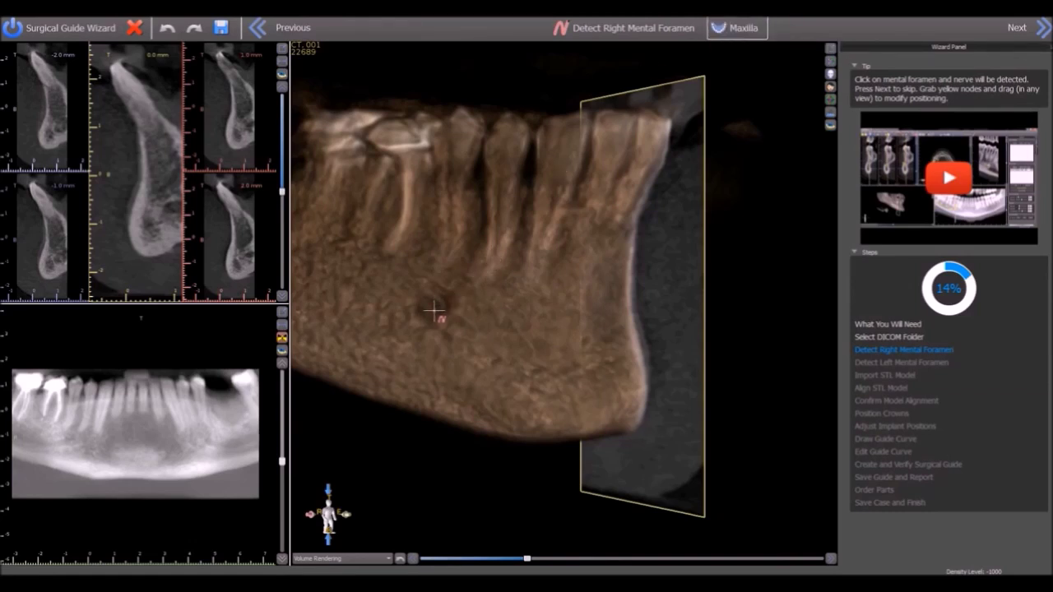
Mark the right mental foramen to trace its nerve, then mark the left foramen
{"action": "left_click", "coordinate": [434, 311]}
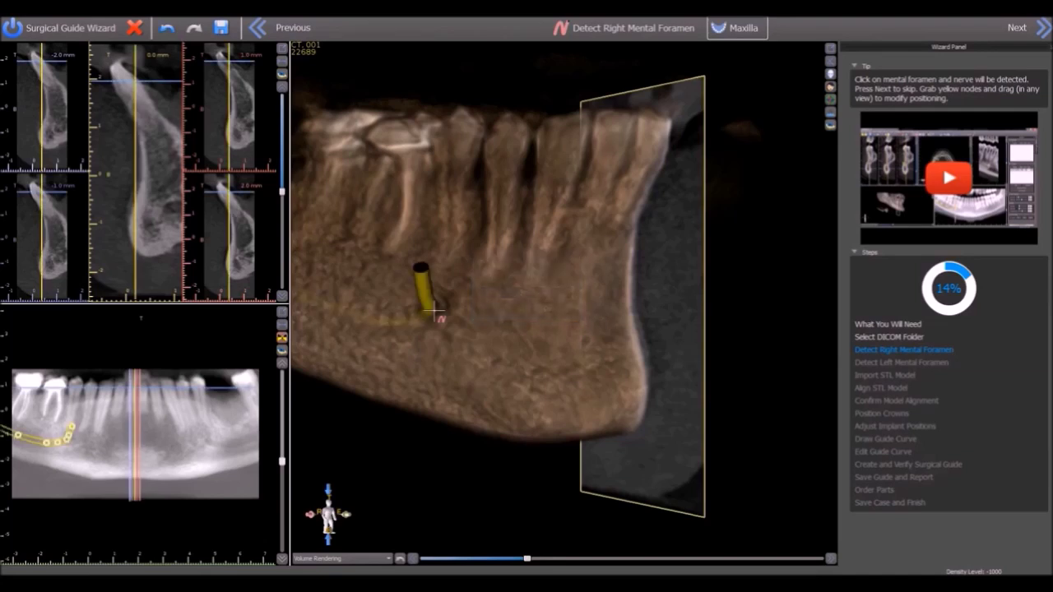
{"action": "left_click", "coordinate": [1045, 34]}
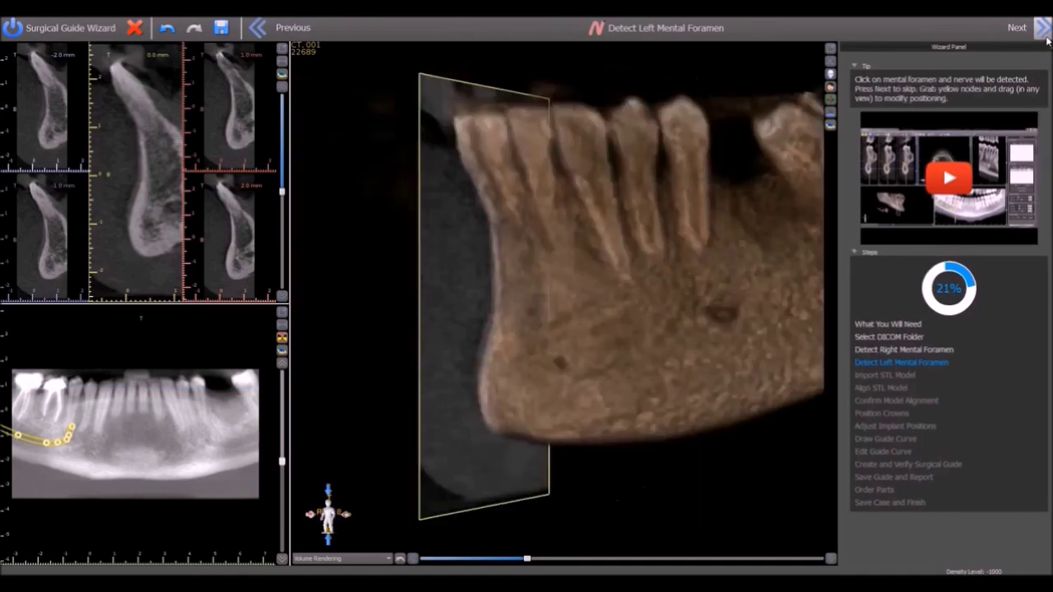
{"action": "left_click", "coordinate": [725, 315]}
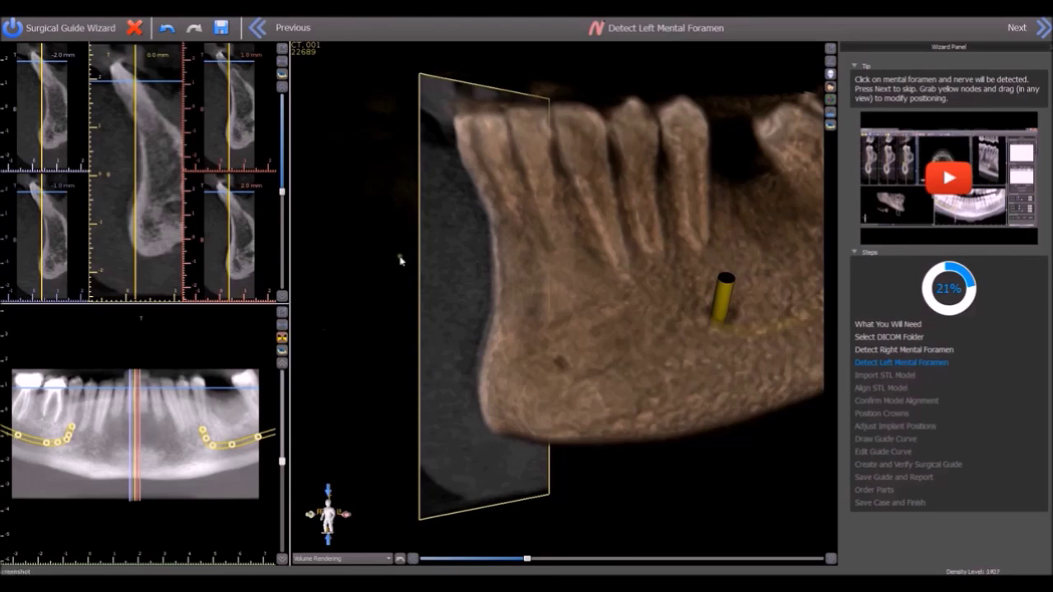
Keep the existing left mental nerve tracing and continue to STL import
{"action": "left_click", "coordinate": [631, 33]}
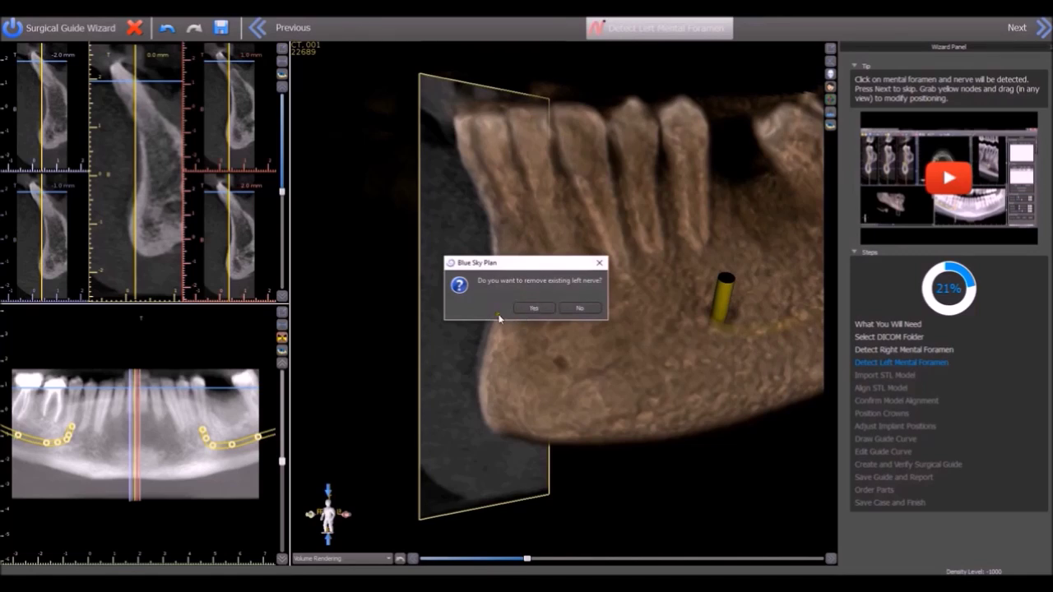
{"action": "left_click", "coordinate": [600, 264]}
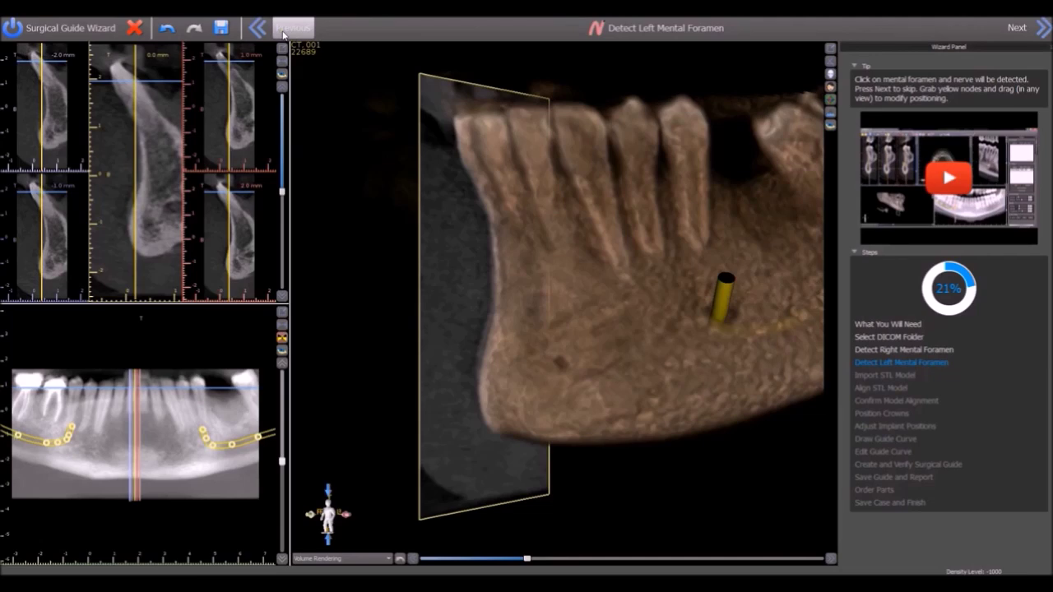
{"action": "left_click", "coordinate": [1043, 27]}
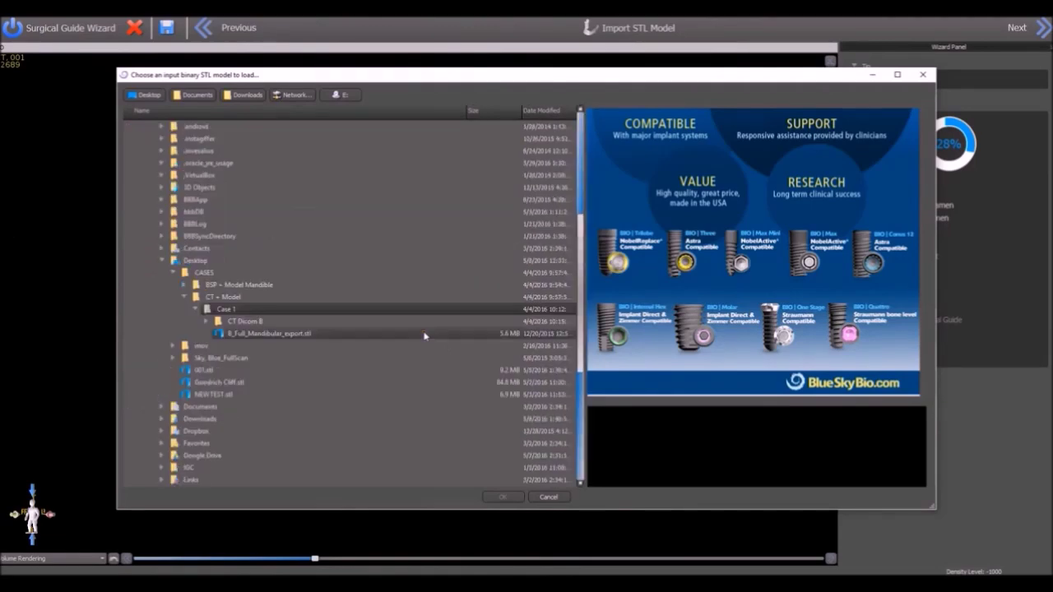
Load B_Full_Mandibular_export.stl and mark tooth landmarks on the panoramic X-ray
{"action": "left_click", "coordinate": [287, 334]}
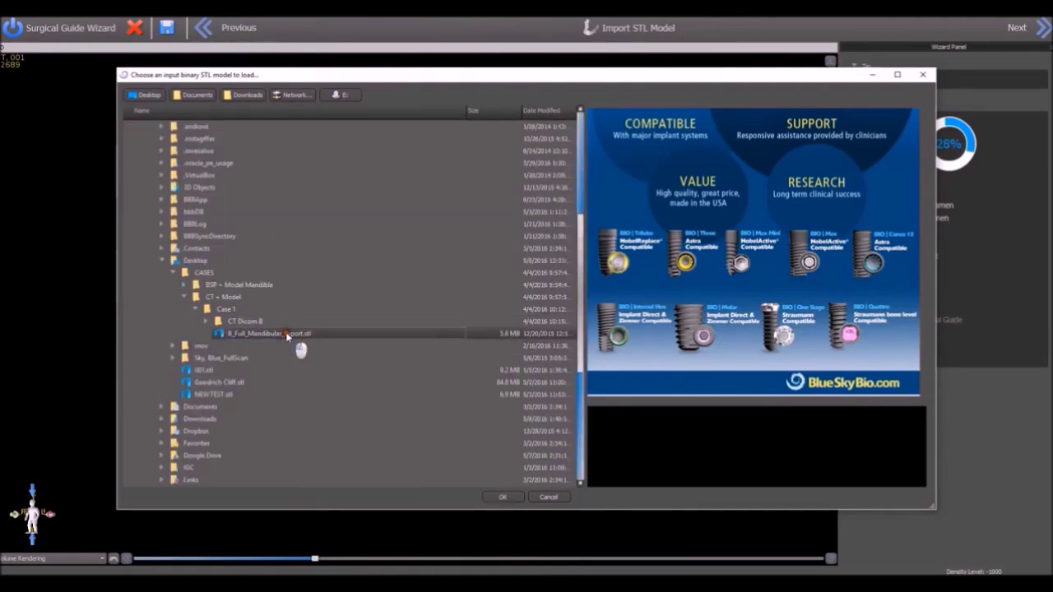
{"action": "left_click", "coordinate": [504, 497]}
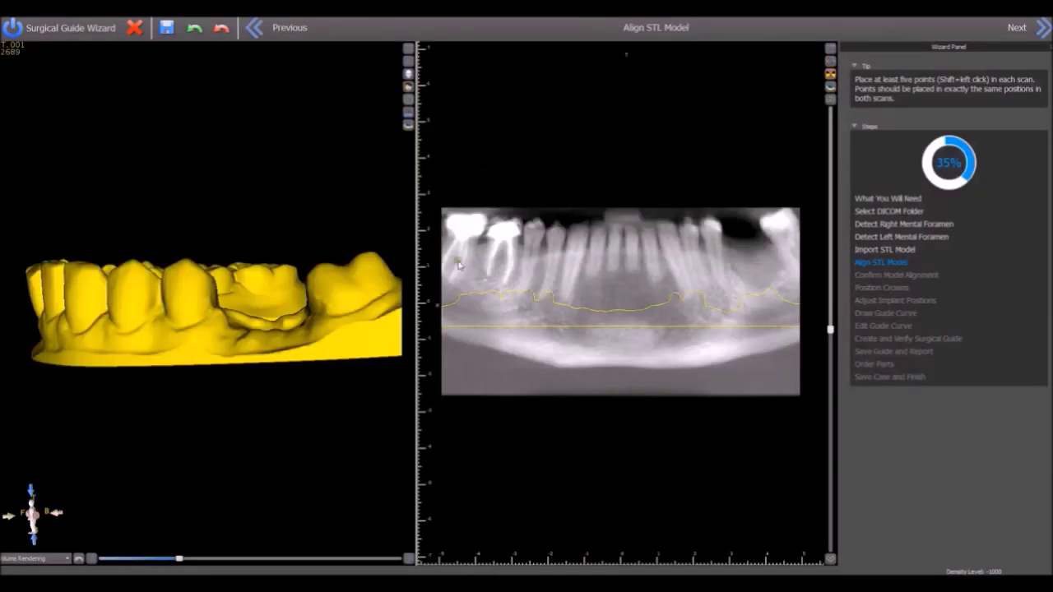
{"action": "scroll", "coordinate": [575, 238], "scroll_direction": "down", "scroll_amount": 2}
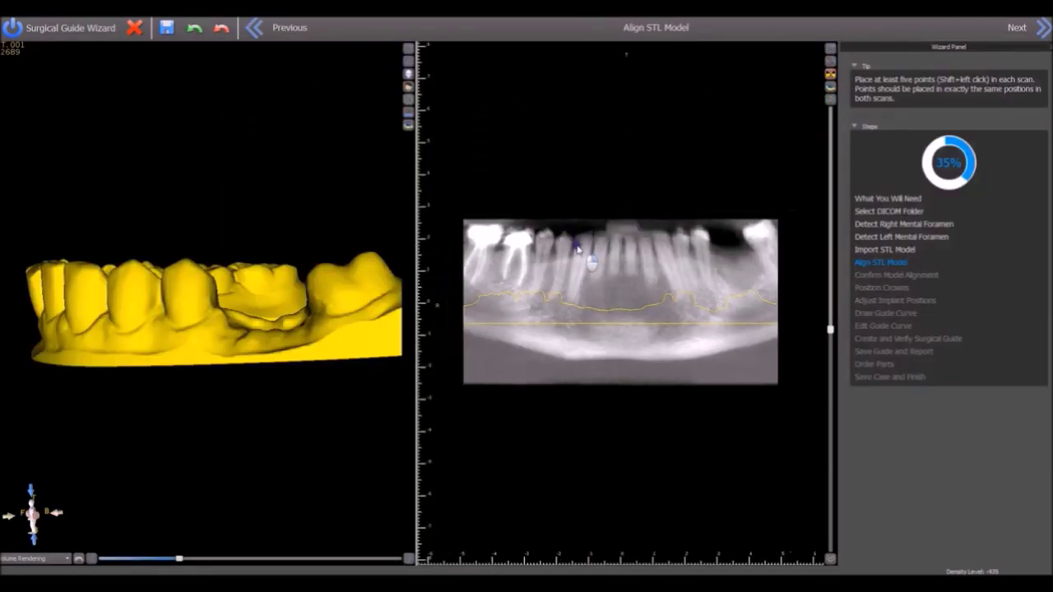
{"action": "left_click", "coordinate": [766, 237], "text": "shift"}
{"action": "left_click", "coordinate": [661, 241], "text": "shift"}
{"action": "left_click", "coordinate": [600, 241], "text": "shift"}
{"action": "left_click", "coordinate": [542, 241], "text": "shift"}
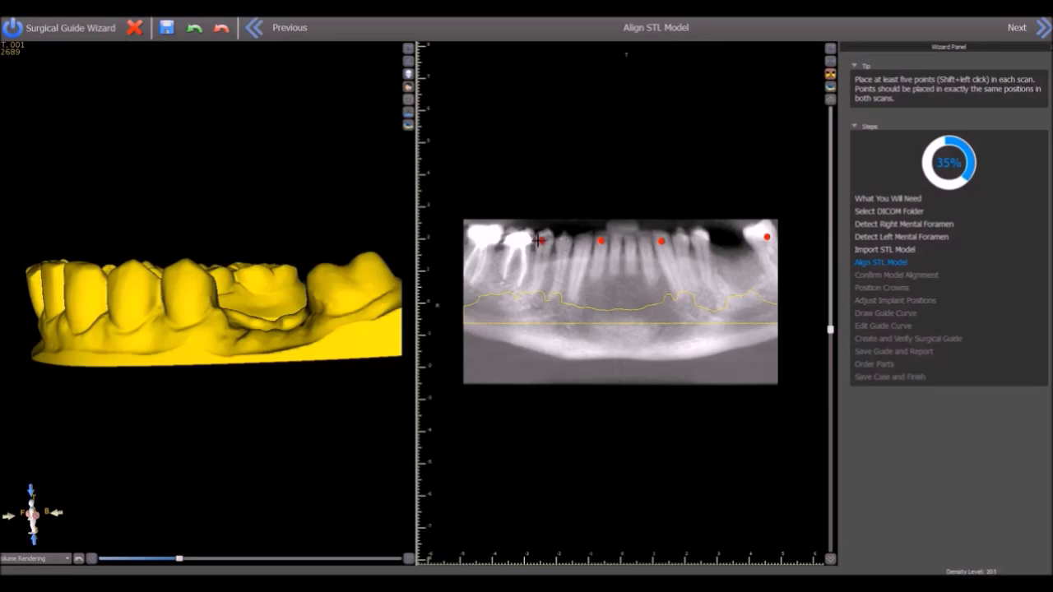
Place matching landmarks on the 3D jaw model through the left molar to align it
{"action": "left_click", "coordinate": [485, 236], "text": "shift"}
{"action": "left_click", "coordinate": [352, 284], "text": "shift"}
{"action": "mouse_move", "coordinate": [235, 348]}
{"action": "left_mouse_down"}
{"action": "mouse_move", "coordinate": [311, 339]}
{"action": "mouse_move", "coordinate": [214, 323]}
{"action": "left_mouse_up"}
{"action": "left_click", "coordinate": [145, 291], "text": "shift"}
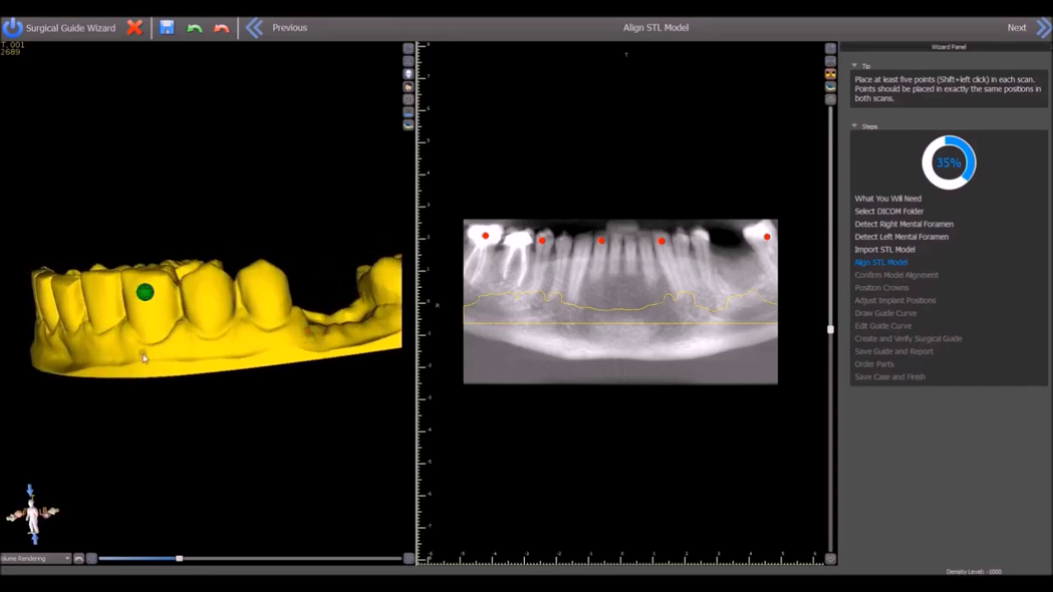
{"action": "left_click_drag", "start_coordinate": [142, 358], "coordinate": [208, 362]}
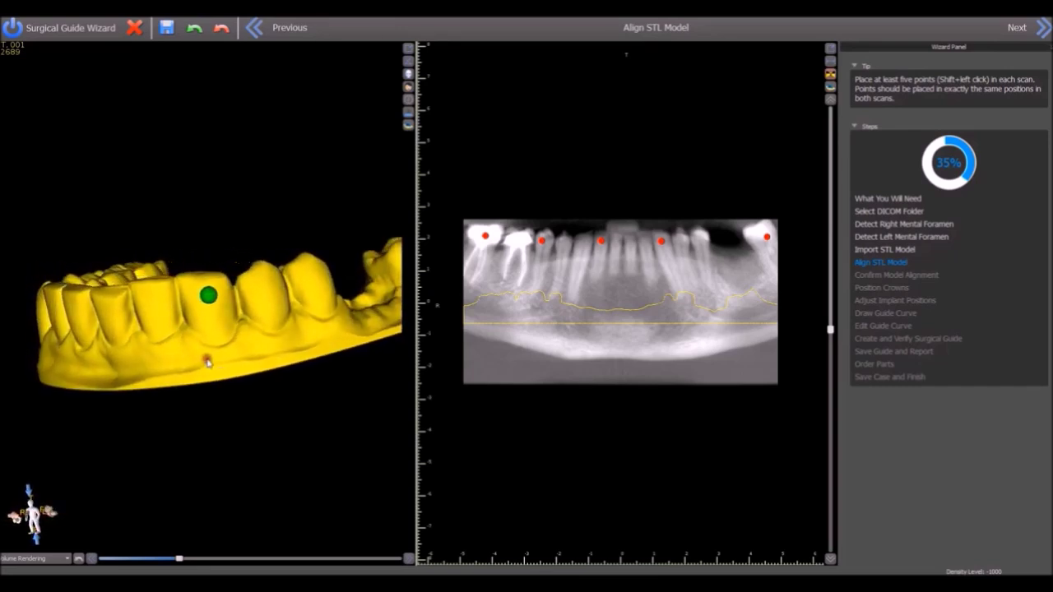
{"action": "left_click_drag", "start_coordinate": [164, 368], "coordinate": [256, 370]}
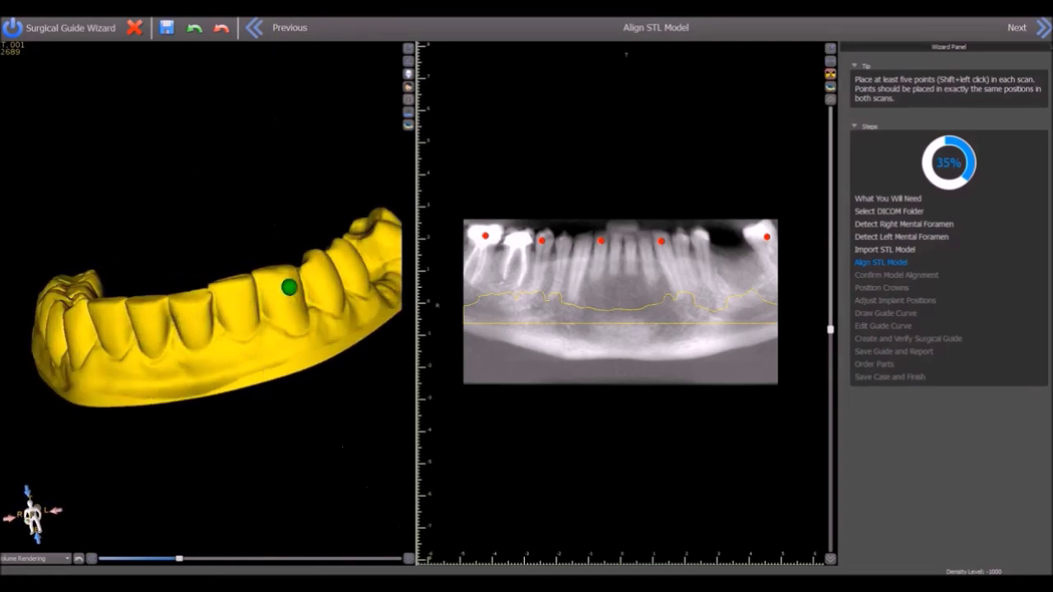
{"action": "left_click", "coordinate": [104, 319], "text": "shift"}
{"action": "mouse_move", "coordinate": [87, 364]}
{"action": "left_mouse_down"}
{"action": "mouse_move", "coordinate": [215, 361]}
{"action": "mouse_move", "coordinate": [305, 321]}
{"action": "left_mouse_up"}
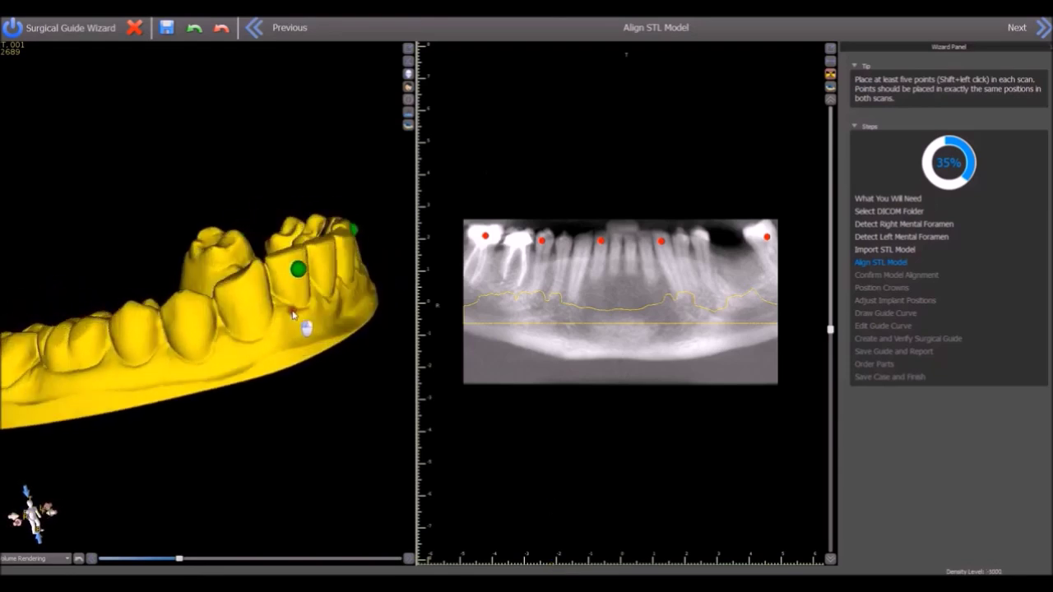
{"action": "left_click", "coordinate": [181, 313], "text": "shift"}
{"action": "left_click_drag", "start_coordinate": [180, 313], "coordinate": [180, 347]}
{"action": "left_click", "coordinate": [63, 363], "text": "shift"}
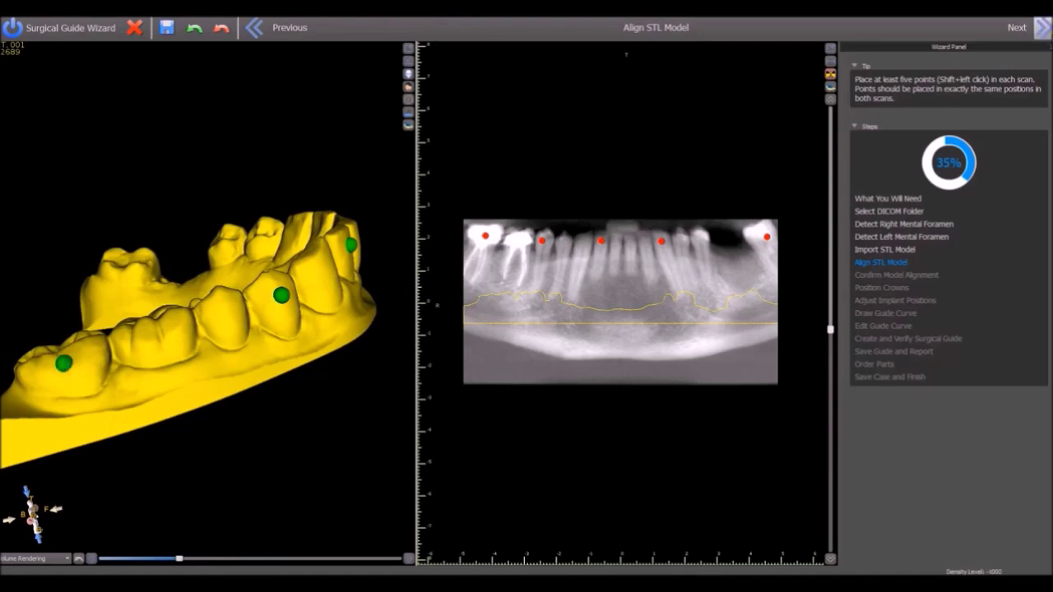
{"action": "left_click", "coordinate": [1043, 31]}
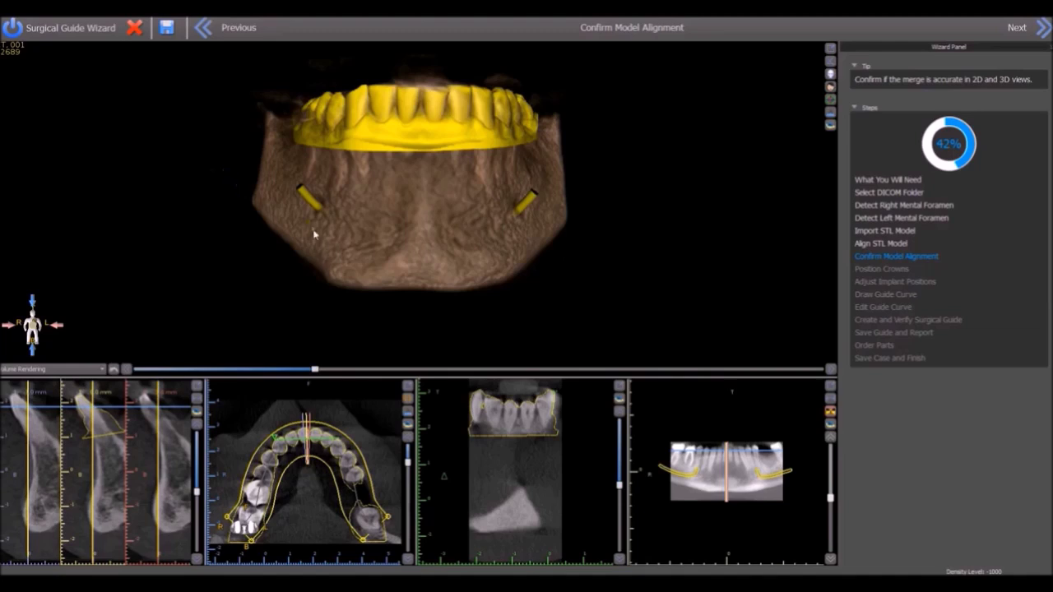
Accept the STL-to-CT merge and advance to Position Crowns
{"action": "left_click", "coordinate": [1041, 28]}
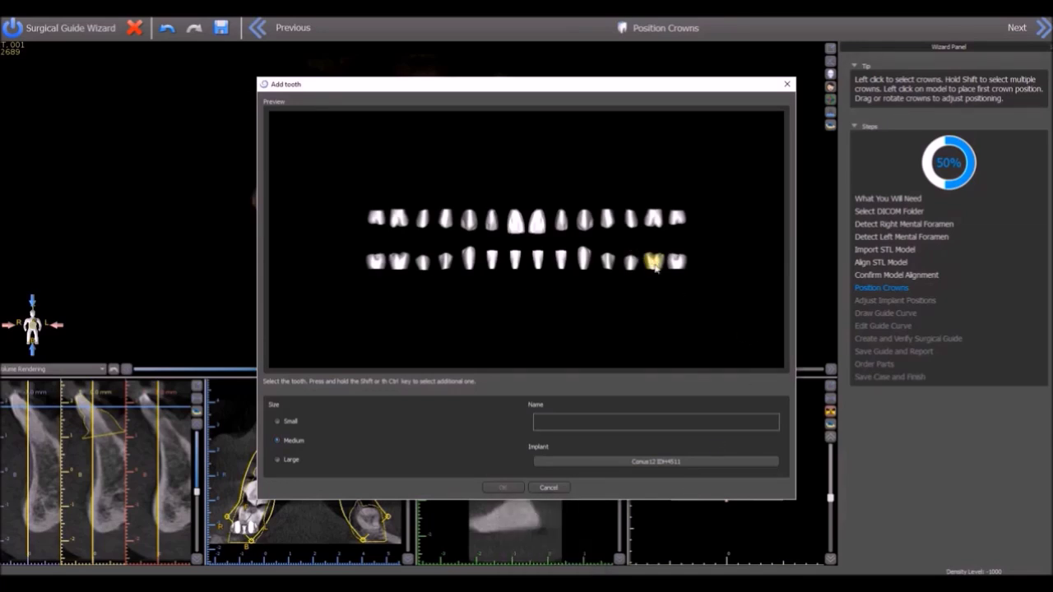
Place a Left Mandibular First Molar crown with a 4.5 x 11 mm IDH4511 implant in the gap
{"action": "left_click", "coordinate": [656, 265]}
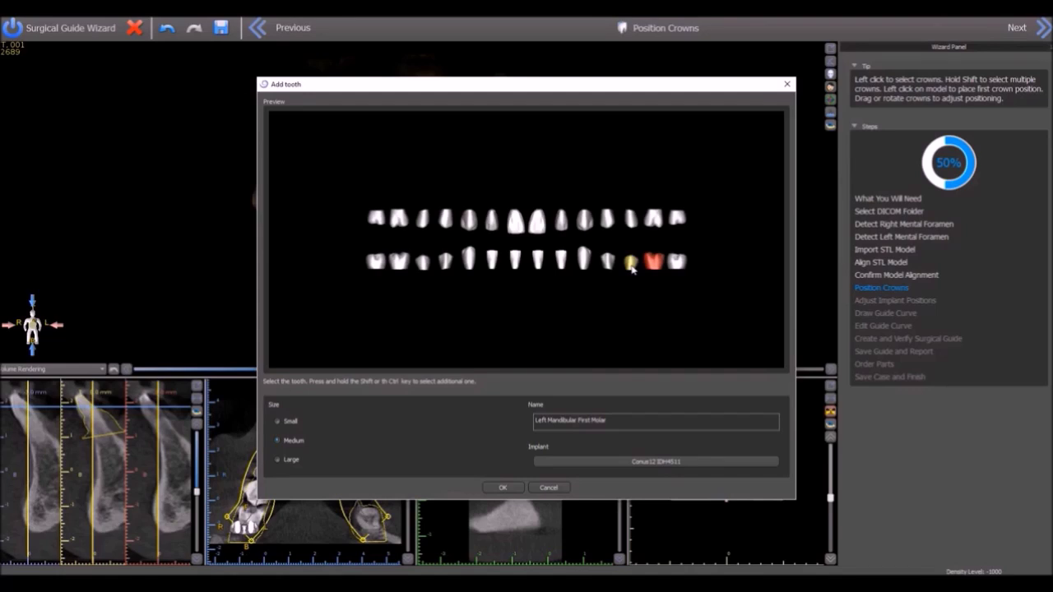
{"action": "left_click", "coordinate": [634, 466]}
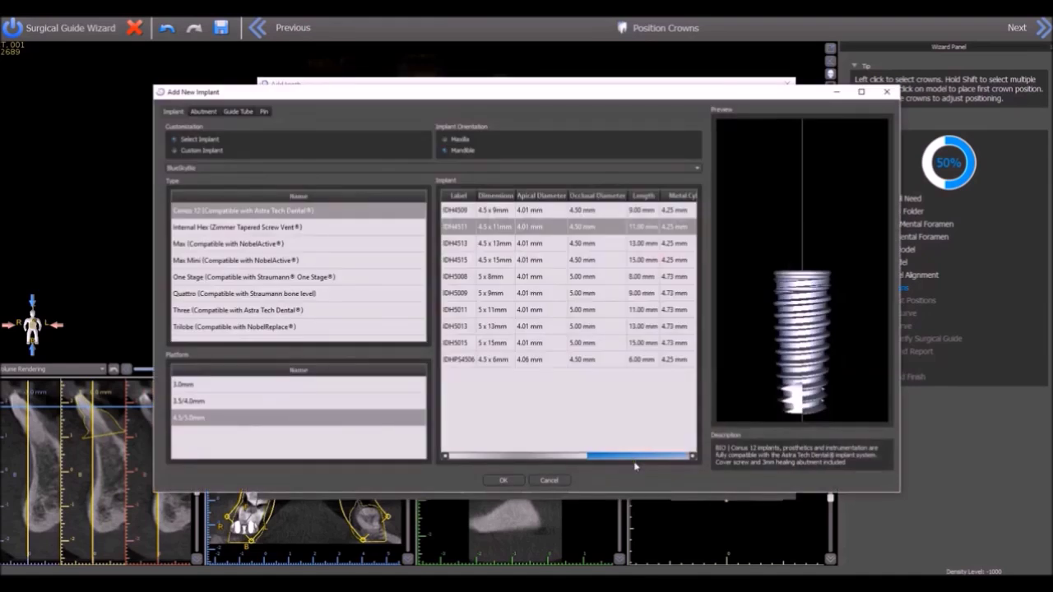
{"action": "left_click", "coordinate": [455, 227]}
{"action": "left_click", "coordinate": [498, 483]}
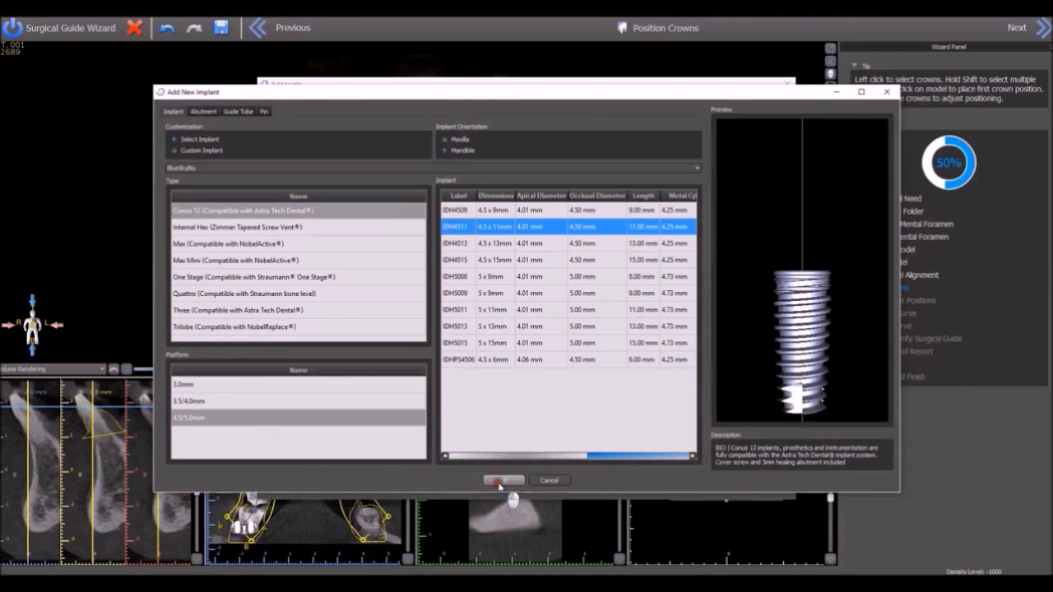
{"action": "left_click", "coordinate": [508, 487]}
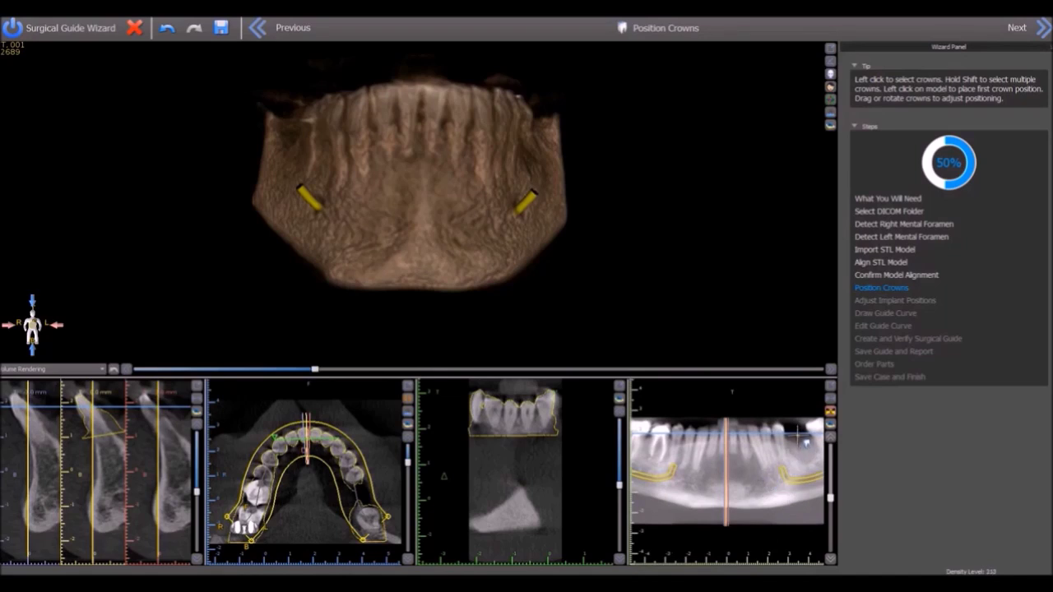
{"action": "left_click", "coordinate": [796, 429]}
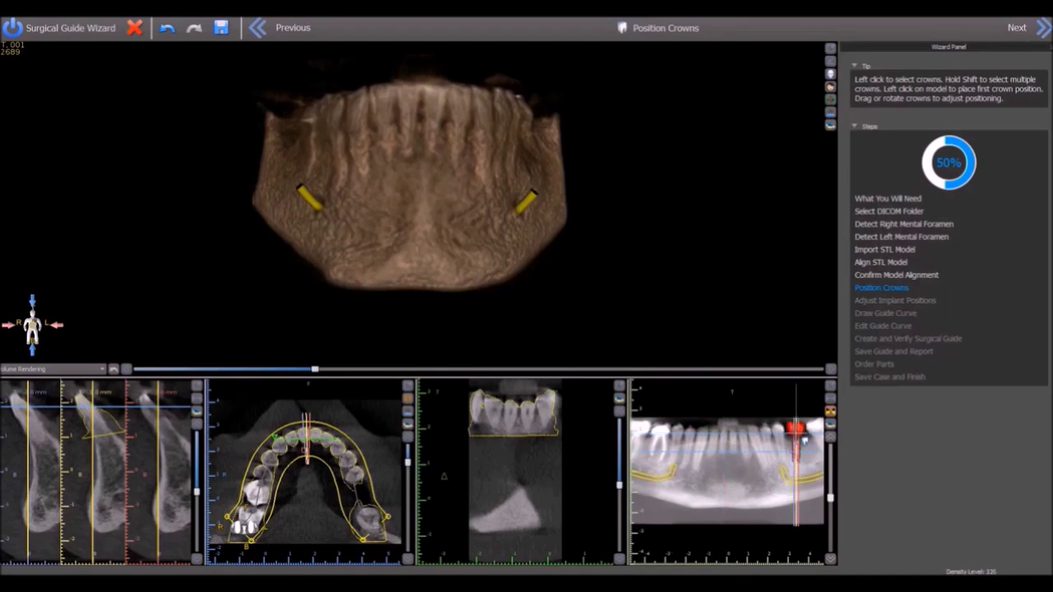
Shift and tilt the red crown until it sits upright over the implant
{"action": "left_click_drag", "start_coordinate": [632, 255], "coordinate": [335, 292]}
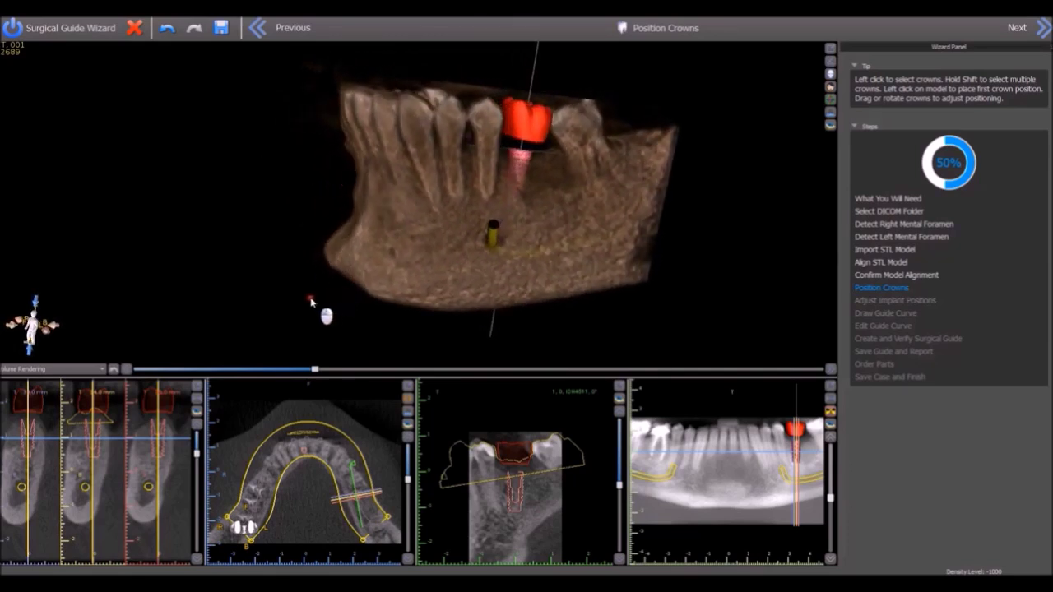
{"action": "left_click", "coordinate": [530, 132]}
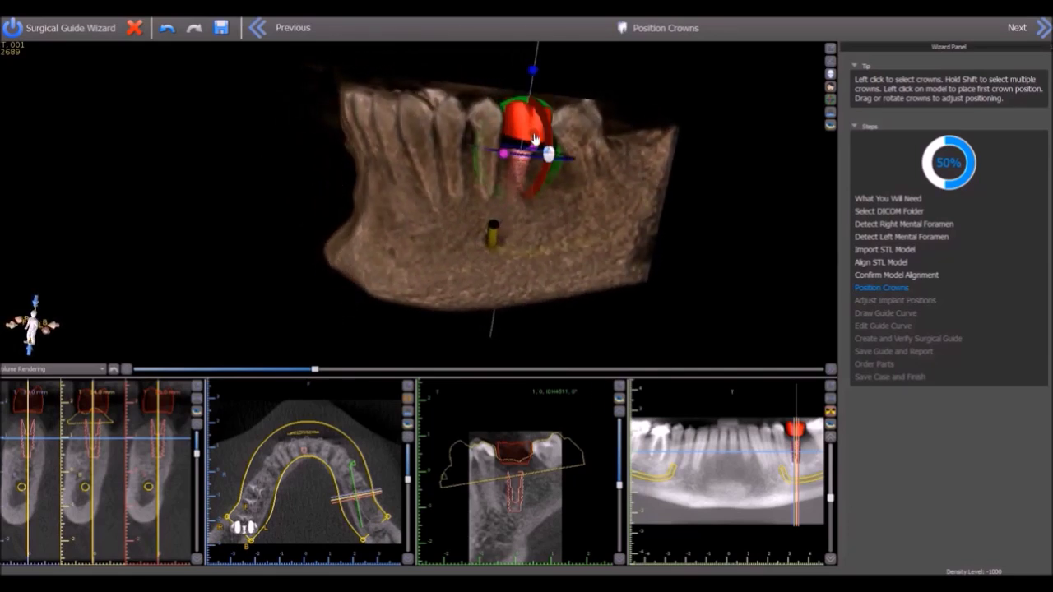
{"action": "left_click_drag", "start_coordinate": [535, 138], "coordinate": [534, 140]}
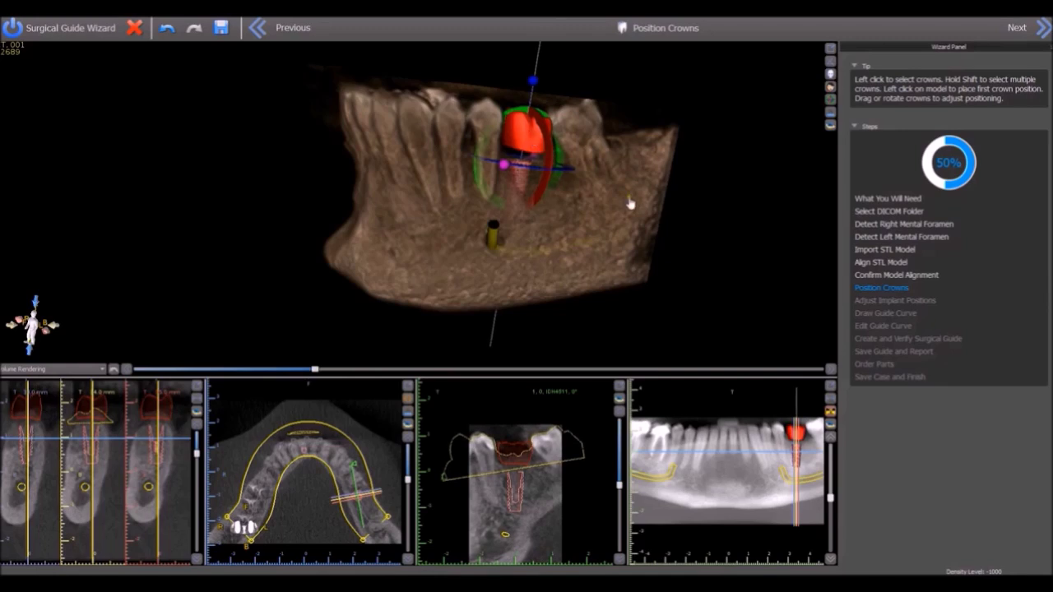
{"action": "left_click_drag", "start_coordinate": [627, 208], "coordinate": [597, 200]}
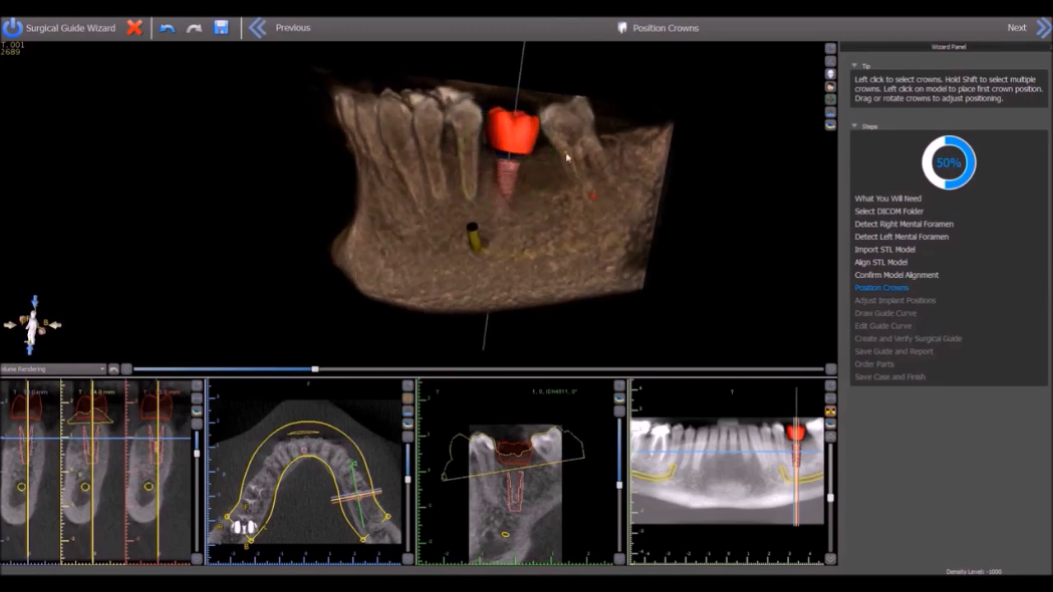
{"action": "left_click_drag", "start_coordinate": [504, 113], "coordinate": [513, 192]}
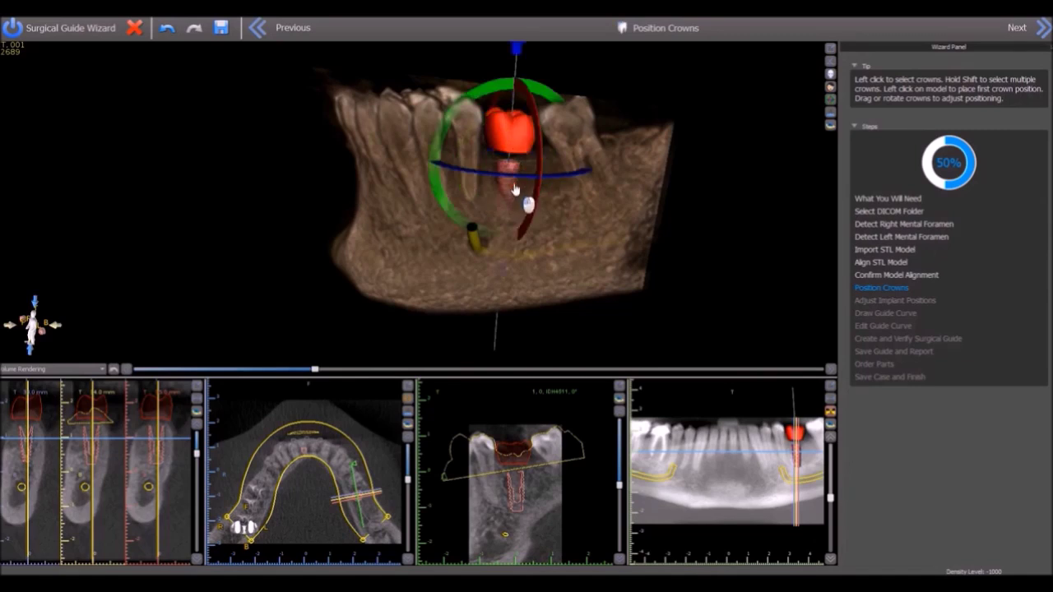
{"action": "mouse_move", "coordinate": [513, 192]}
{"action": "left_mouse_down"}
{"action": "mouse_move", "coordinate": [508, 175]}
{"action": "mouse_move", "coordinate": [480, 168]}
{"action": "left_mouse_up"}
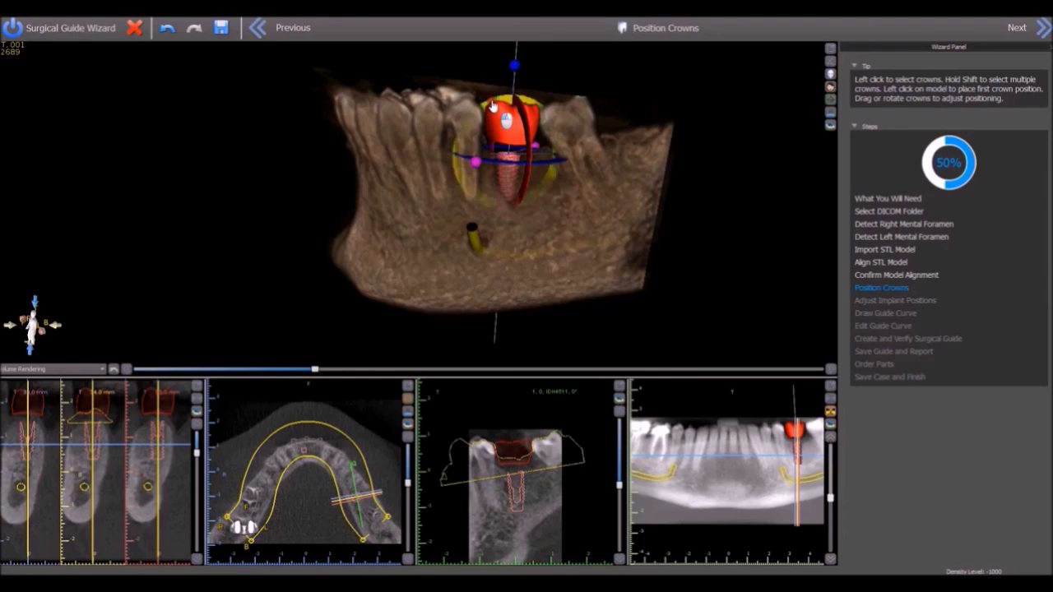
{"action": "left_click_drag", "start_coordinate": [497, 118], "coordinate": [487, 105]}
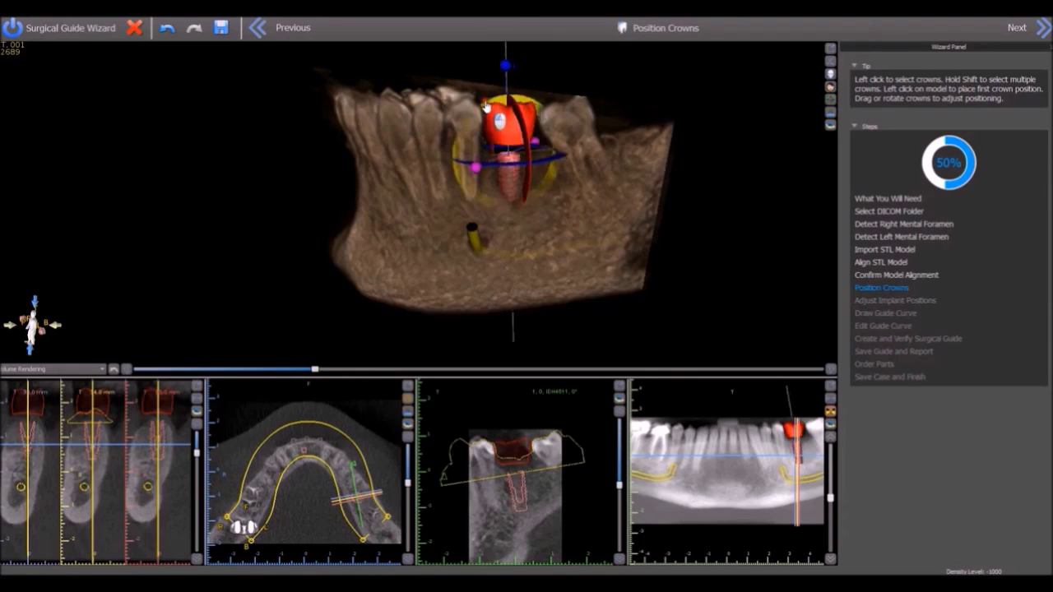
{"action": "left_click_drag", "start_coordinate": [487, 105], "coordinate": [510, 189]}
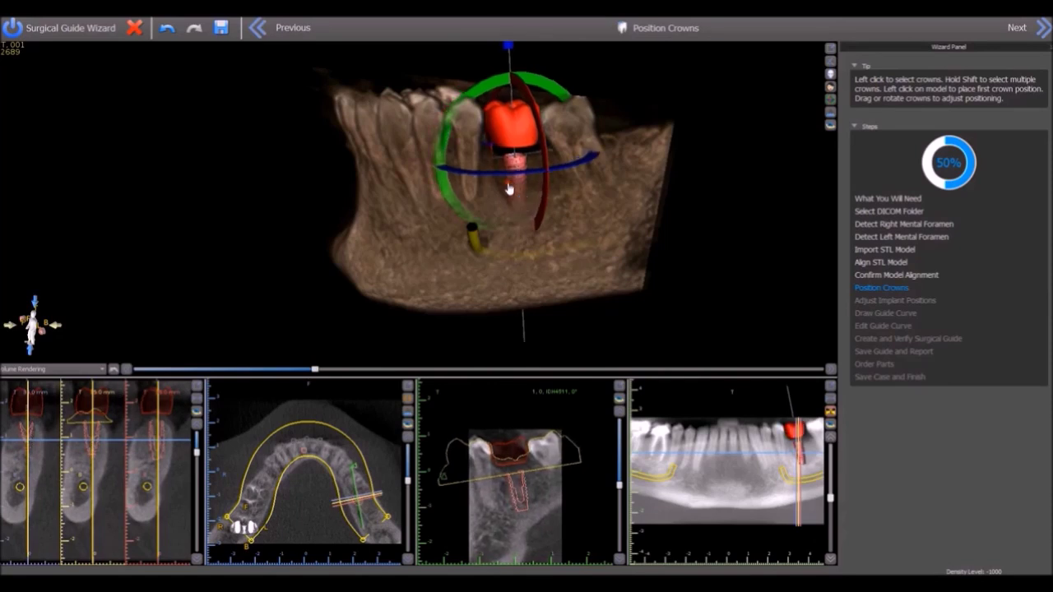
{"action": "left_click", "coordinate": [1042, 27]}
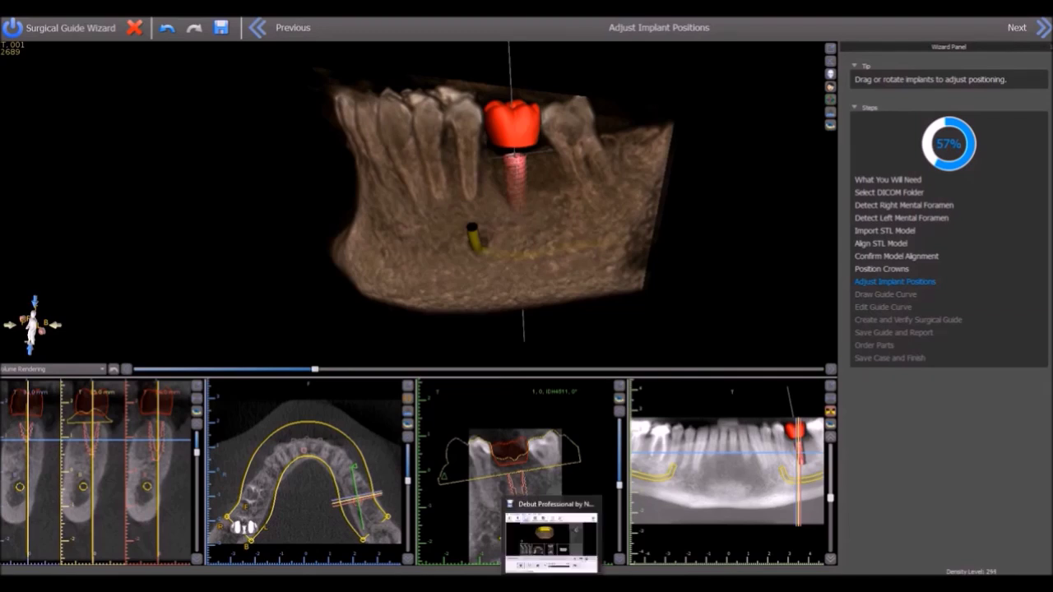
Nudge the implant slightly into position under the crown, then deselect it
{"action": "left_click", "coordinate": [517, 175]}
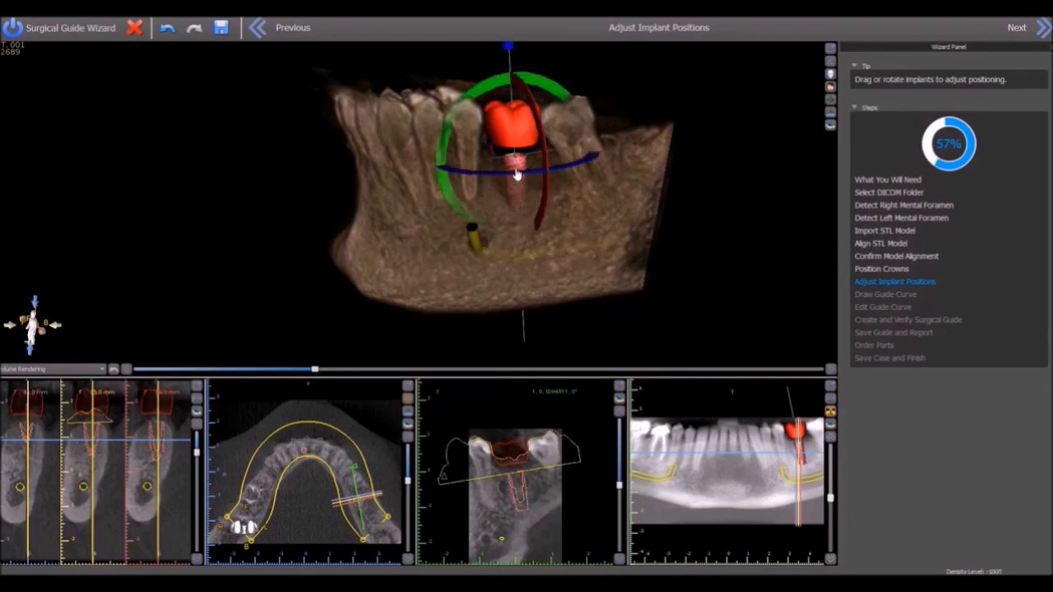
{"action": "left_click_drag", "start_coordinate": [520, 185], "coordinate": [520, 185]}
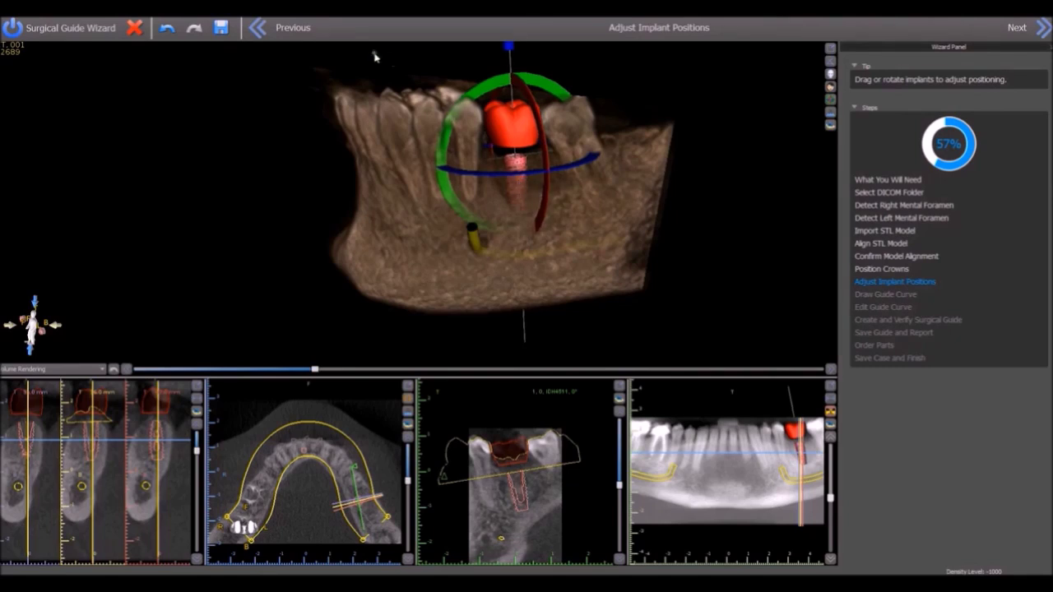
{"action": "left_click", "coordinate": [298, 32]}
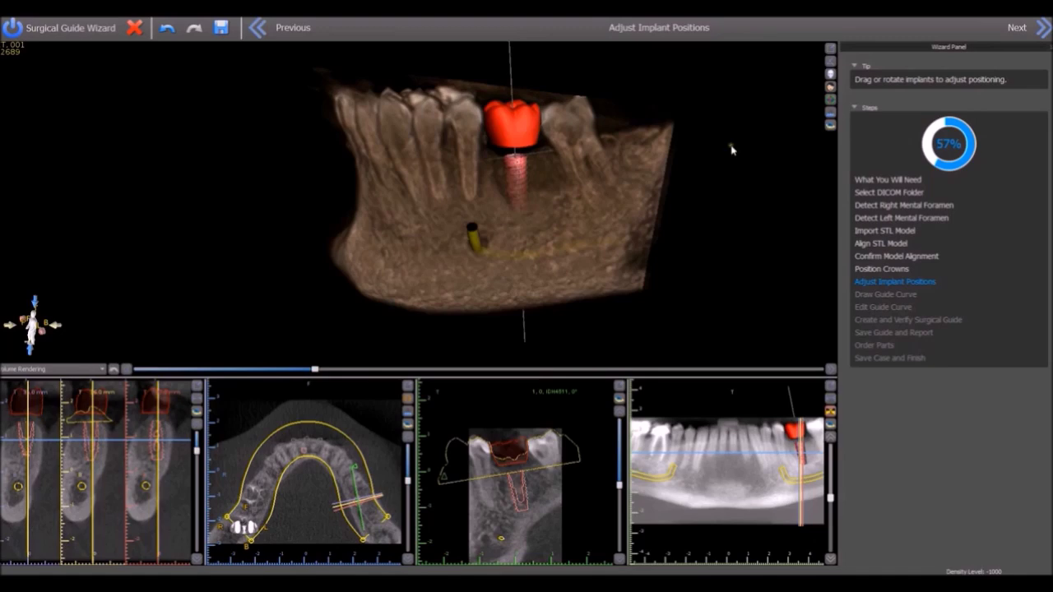
{"action": "left_click", "coordinate": [1033, 29]}
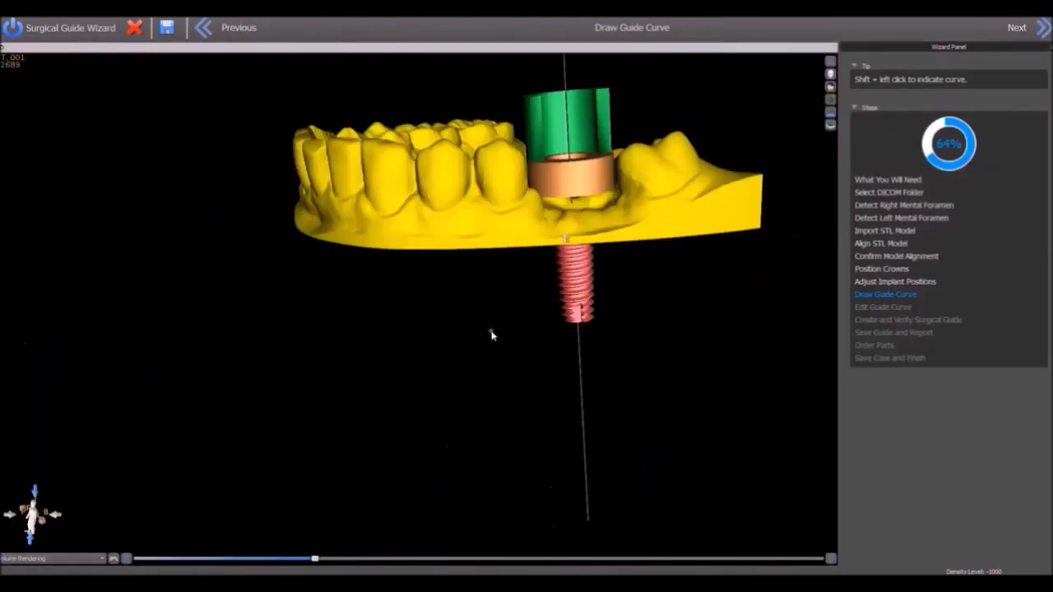
Draw the guide curve around the teeth surrounding the implant from a top-down view
{"action": "left_click_drag", "start_coordinate": [466, 295], "coordinate": [439, 370]}
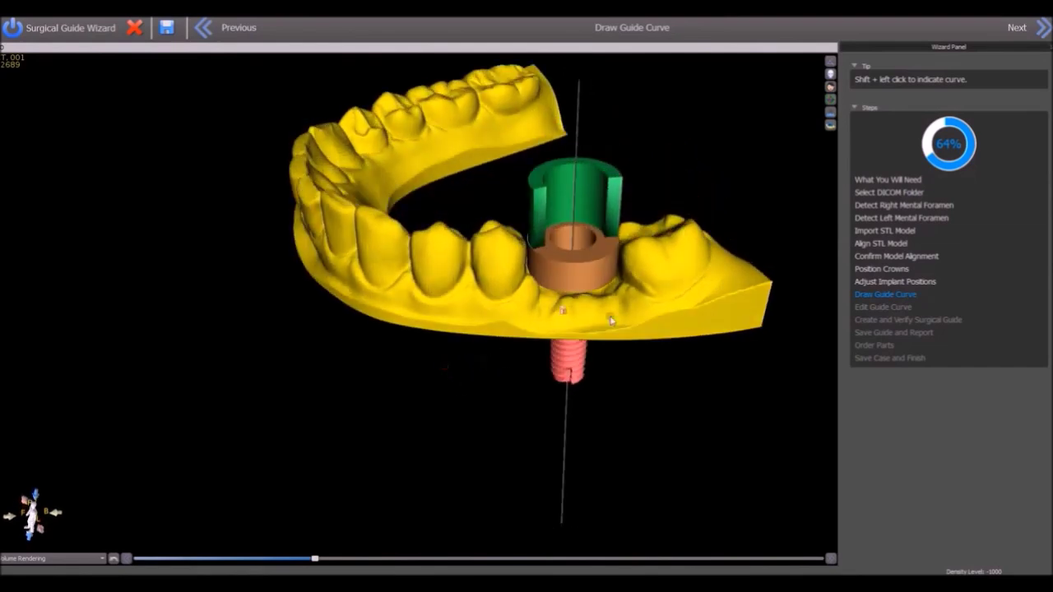
{"action": "left_click", "coordinate": [721, 261], "text": "shift"}
{"action": "mouse_move", "coordinate": [679, 295]}
{"action": "left_mouse_down", "text": "shift"}
{"action": "mouse_move", "coordinate": [503, 307]}
{"action": "mouse_move", "coordinate": [357, 270]}
{"action": "mouse_move", "coordinate": [352, 256]}
{"action": "mouse_move", "coordinate": [376, 277]}
{"action": "mouse_move", "coordinate": [459, 431]}
{"action": "left_mouse_up", "text": "shift"}
{"action": "mouse_move", "coordinate": [405, 367]}
{"action": "left_mouse_down", "text": "shift"}
{"action": "mouse_move", "coordinate": [418, 370]}
{"action": "mouse_move", "coordinate": [444, 337]}
{"action": "mouse_move", "coordinate": [458, 387]}
{"action": "mouse_move", "coordinate": [444, 394]}
{"action": "mouse_move", "coordinate": [532, 398]}
{"action": "mouse_move", "coordinate": [699, 371]}
{"action": "mouse_move", "coordinate": [744, 404]}
{"action": "mouse_move", "coordinate": [728, 403]}
{"action": "mouse_move", "coordinate": [725, 418]}
{"action": "left_mouse_up", "text": "shift"}
{"action": "mouse_move", "coordinate": [534, 451]}
{"action": "left_mouse_down"}
{"action": "mouse_move", "coordinate": [521, 309]}
{"action": "mouse_move", "coordinate": [500, 480]}
{"action": "mouse_move", "coordinate": [481, 531]}
{"action": "mouse_move", "coordinate": [523, 341]}
{"action": "left_mouse_up"}
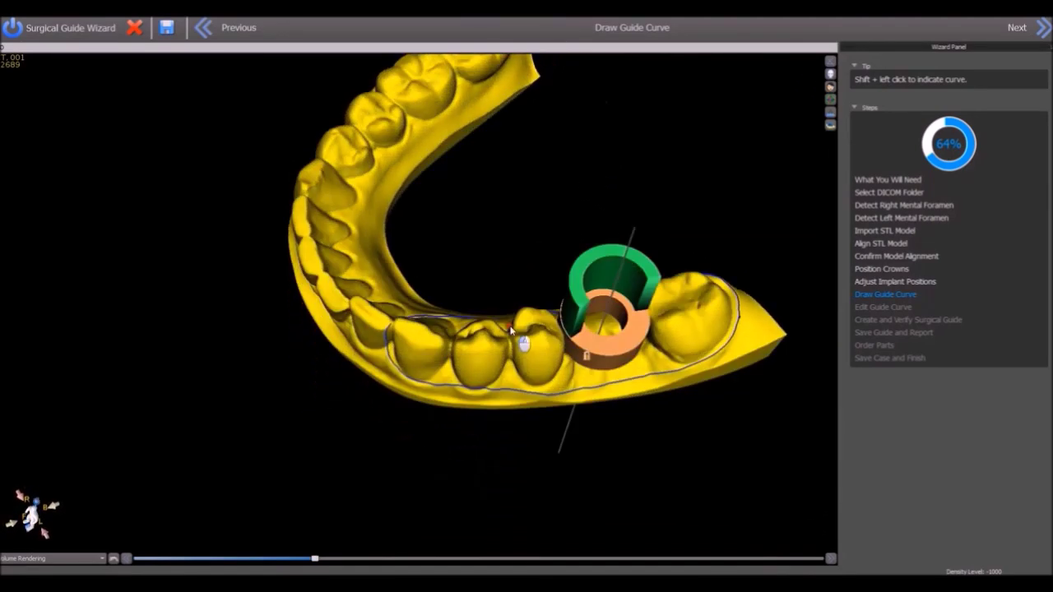
{"action": "left_click", "coordinate": [1041, 30]}
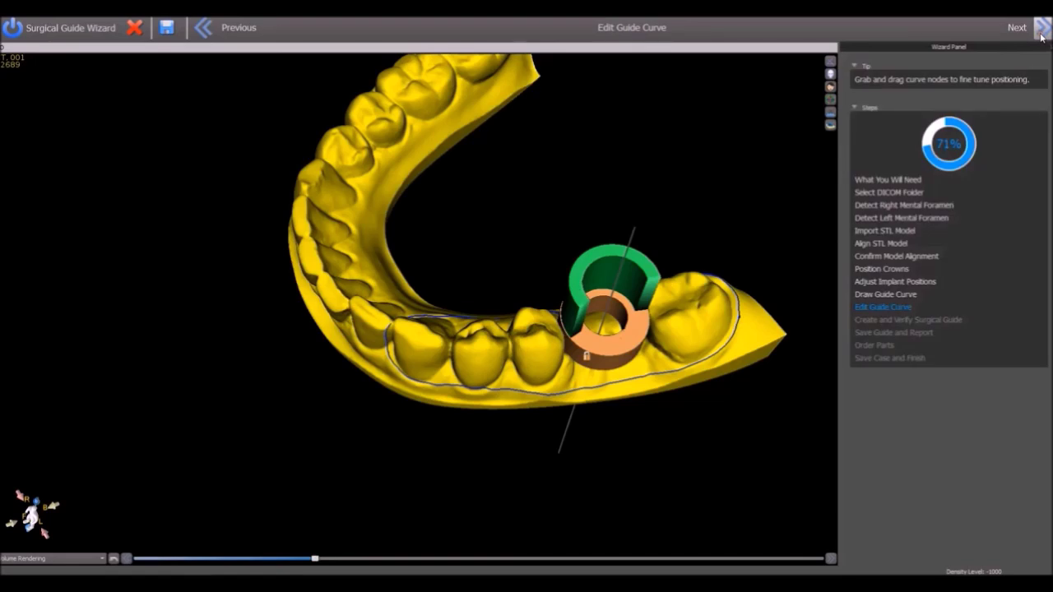
Adjust the guide curve node near the implant, checking it from several angles
{"action": "left_click_drag", "start_coordinate": [597, 477], "coordinate": [567, 427]}
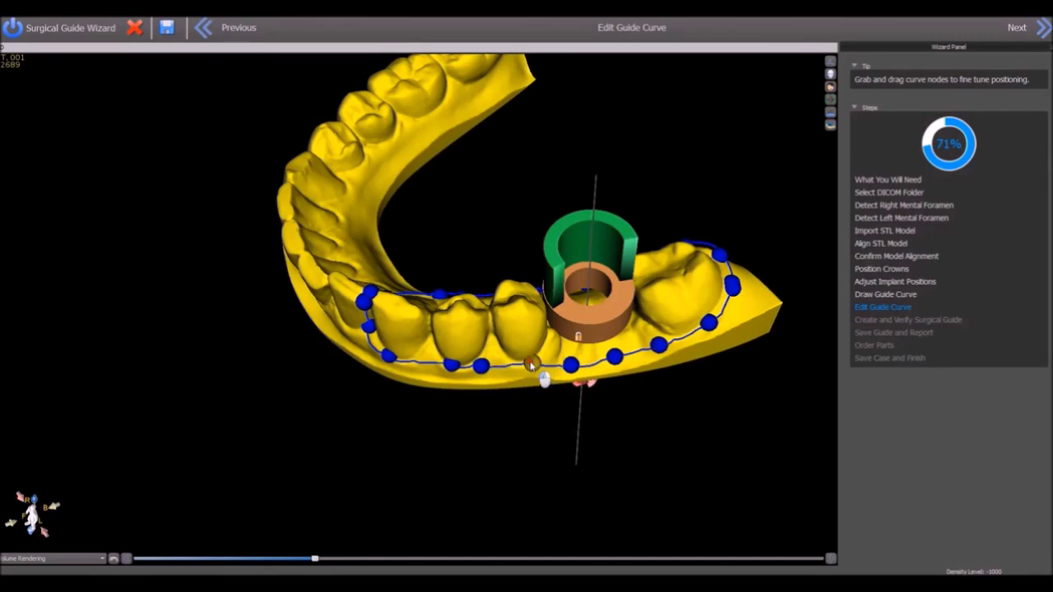
{"action": "mouse_move", "coordinate": [470, 440]}
{"action": "left_mouse_down"}
{"action": "mouse_move", "coordinate": [485, 524]}
{"action": "mouse_move", "coordinate": [196, 466]}
{"action": "left_mouse_up"}
{"action": "mouse_move", "coordinate": [712, 468]}
{"action": "left_mouse_down"}
{"action": "mouse_move", "coordinate": [348, 457]}
{"action": "mouse_move", "coordinate": [324, 428]}
{"action": "left_mouse_up"}
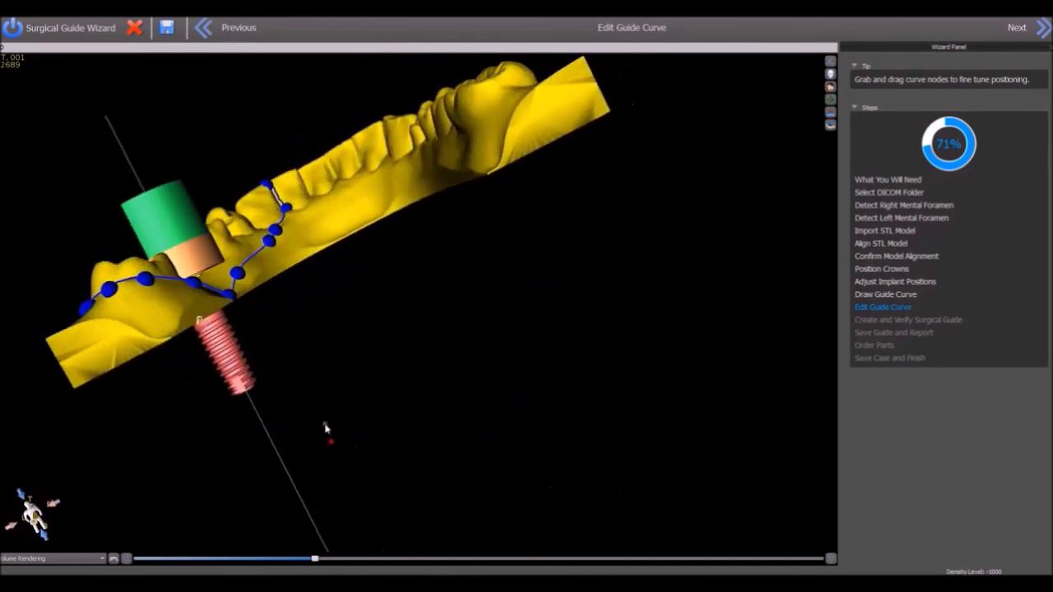
{"action": "mouse_move", "coordinate": [225, 292]}
{"action": "left_mouse_down"}
{"action": "mouse_move", "coordinate": [221, 283]}
{"action": "mouse_move", "coordinate": [718, 333]}
{"action": "left_mouse_up"}
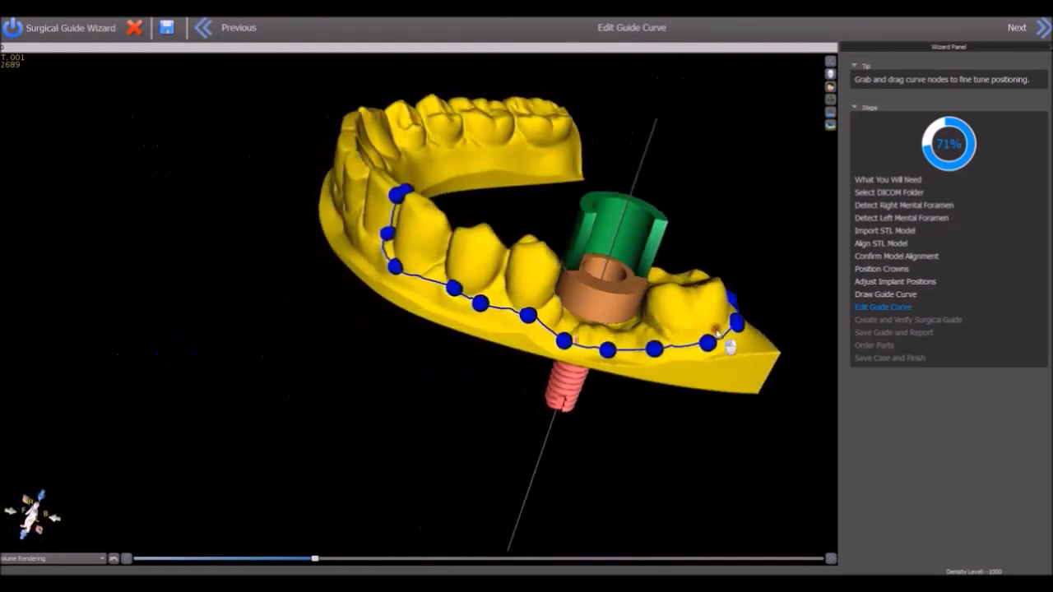
{"action": "left_click", "coordinate": [1043, 28]}
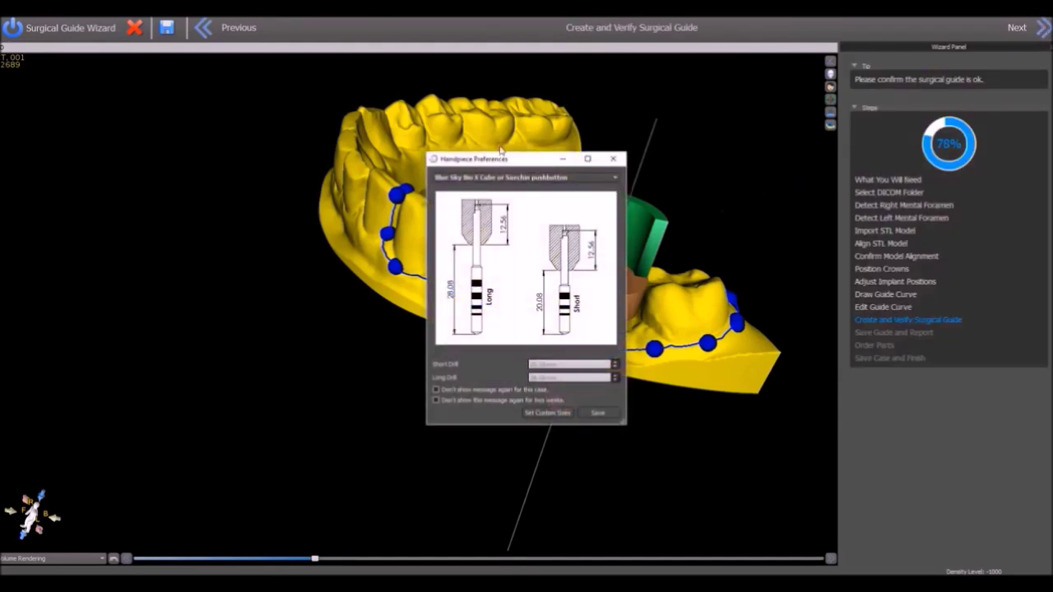
Keep the Blue Sky Bio X Cube handpiece and generate the surgical guide
{"action": "left_click", "coordinate": [510, 178]}
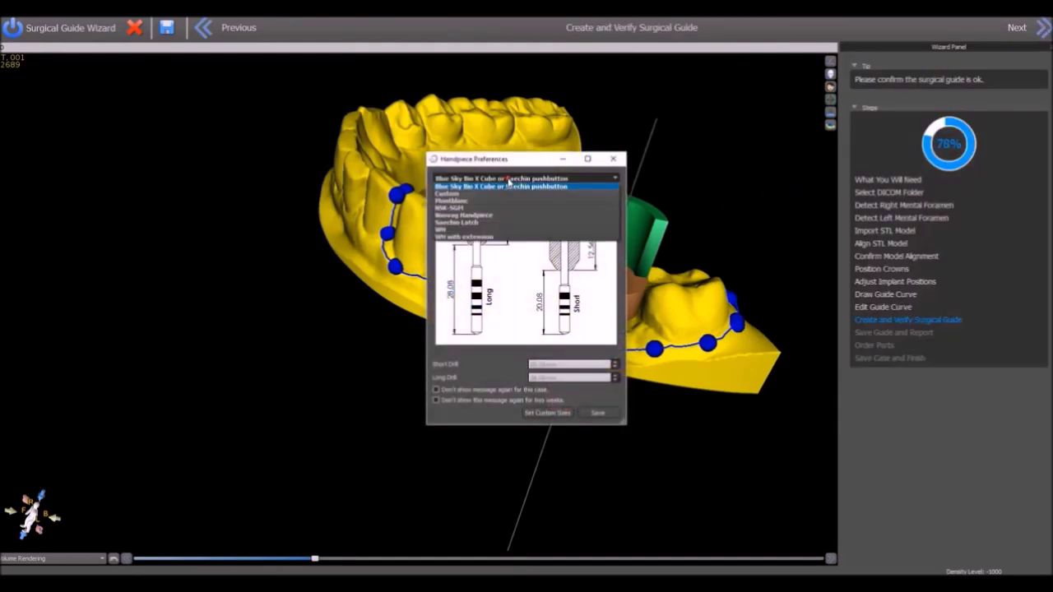
{"action": "left_click", "coordinate": [509, 180]}
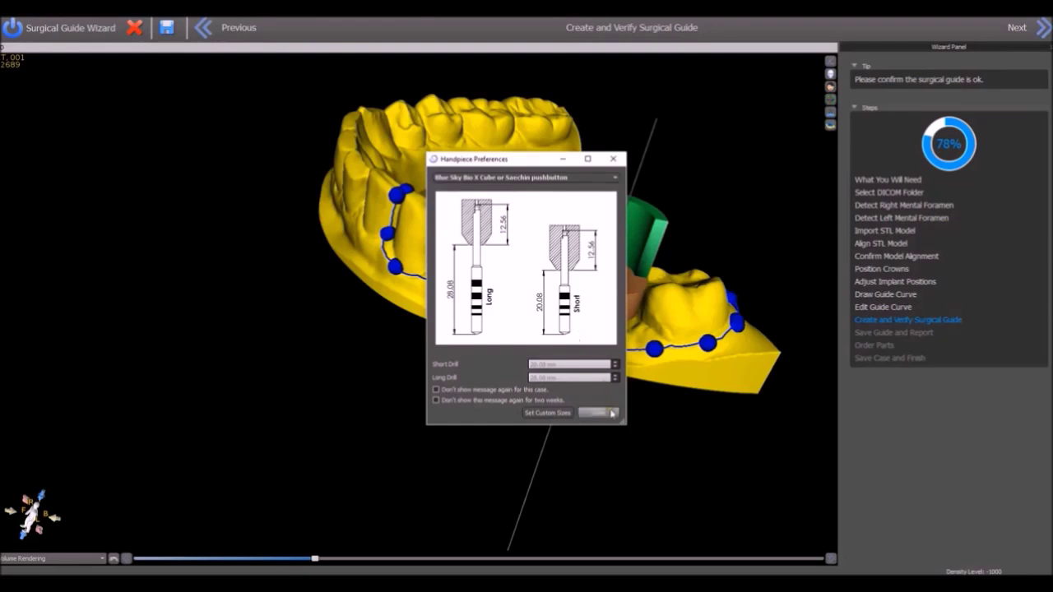
{"action": "left_click", "coordinate": [609, 414]}
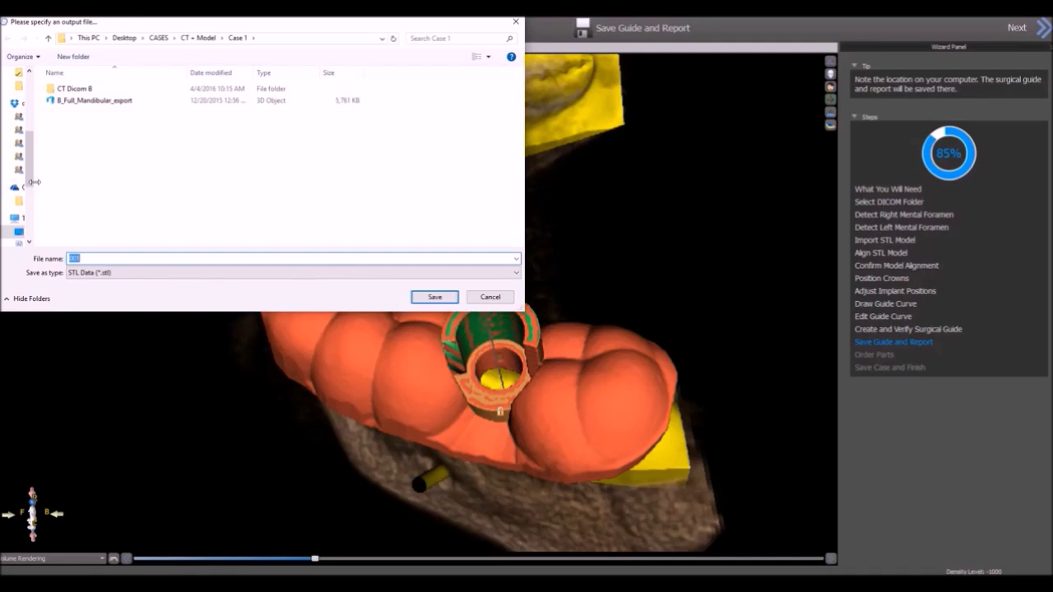
Save the surgical guide STL in the Case 1 folder and decline sending it to a lab
{"action": "left_click", "coordinate": [435, 297]}
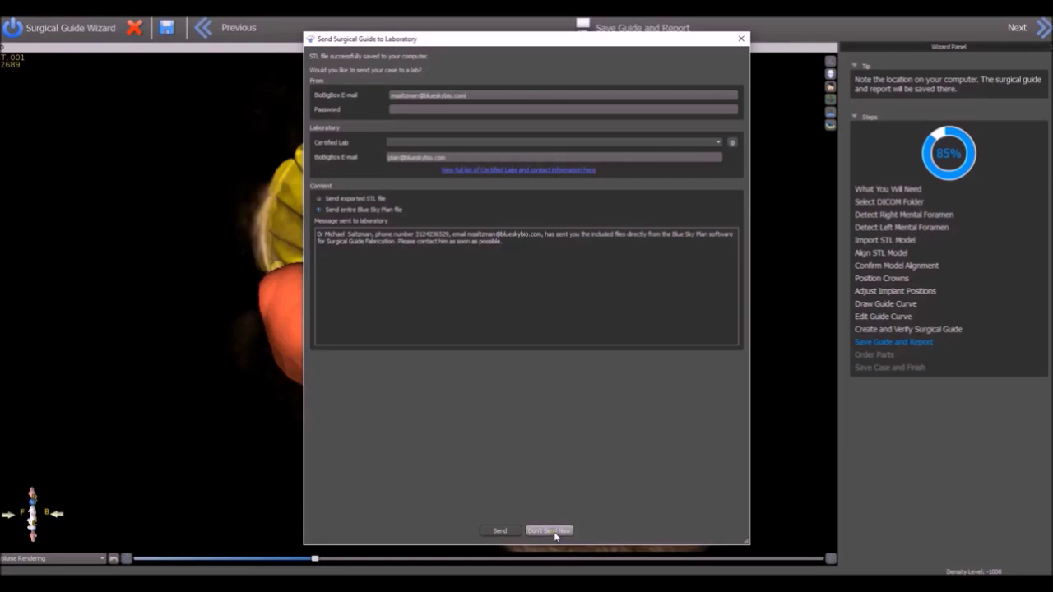
{"action": "left_click", "coordinate": [553, 531]}
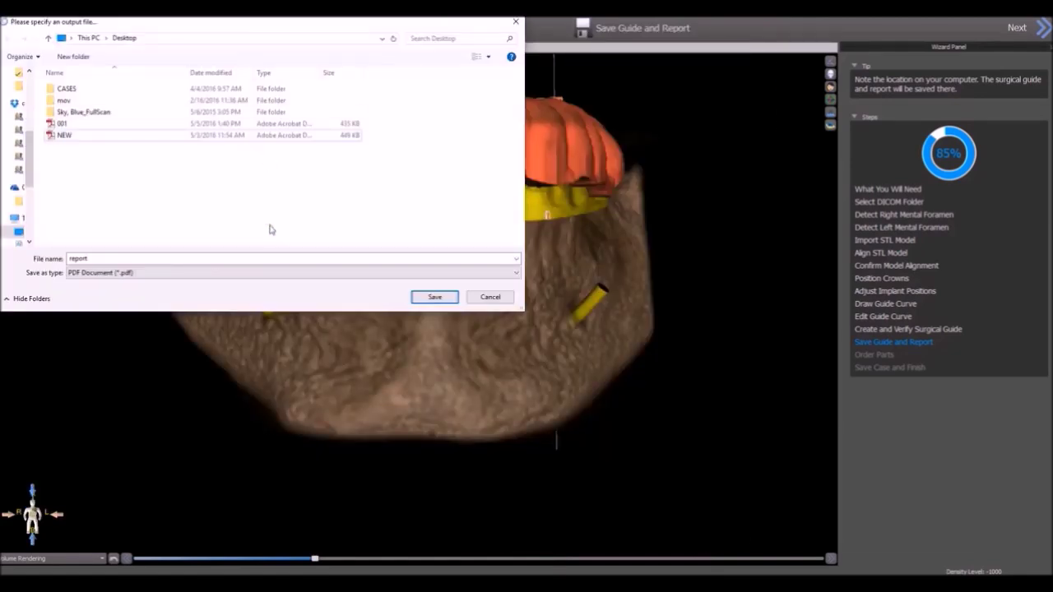
Save the planning report as a PDF named 'report' on the Desktop
{"action": "left_click", "coordinate": [97, 272]}
{"action": "left_click", "coordinate": [432, 299]}
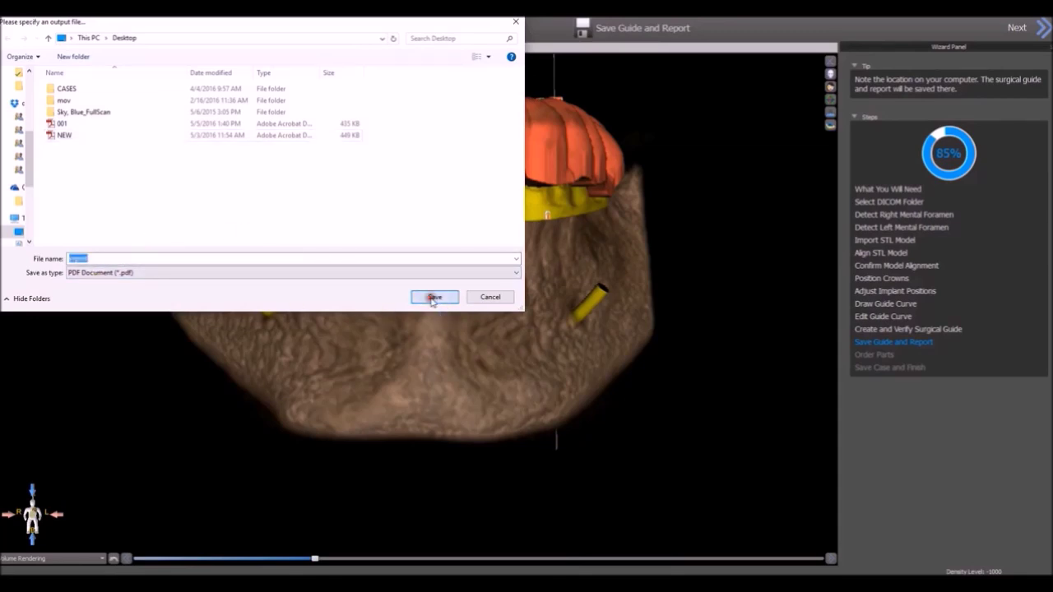
{"action": "left_click", "coordinate": [433, 301]}
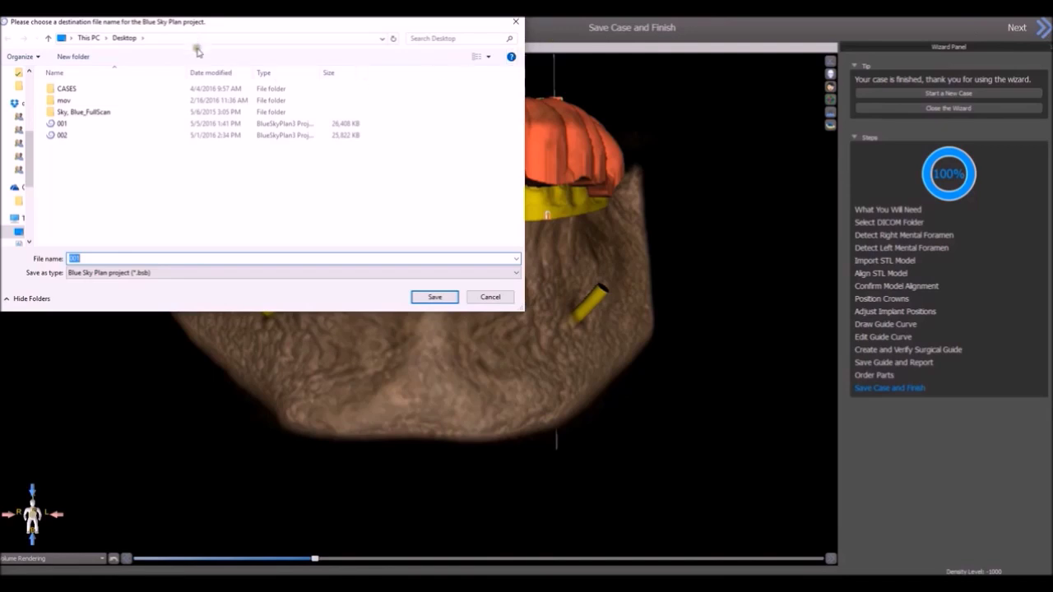
Save the Blue Sky Plan project file to the Desktop
{"action": "left_click", "coordinate": [434, 297]}
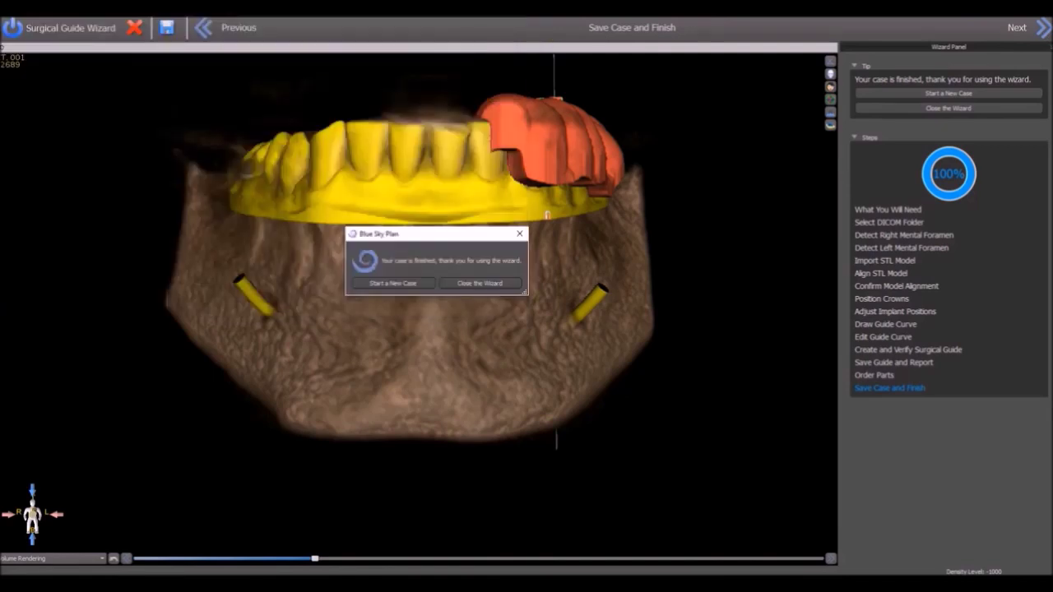